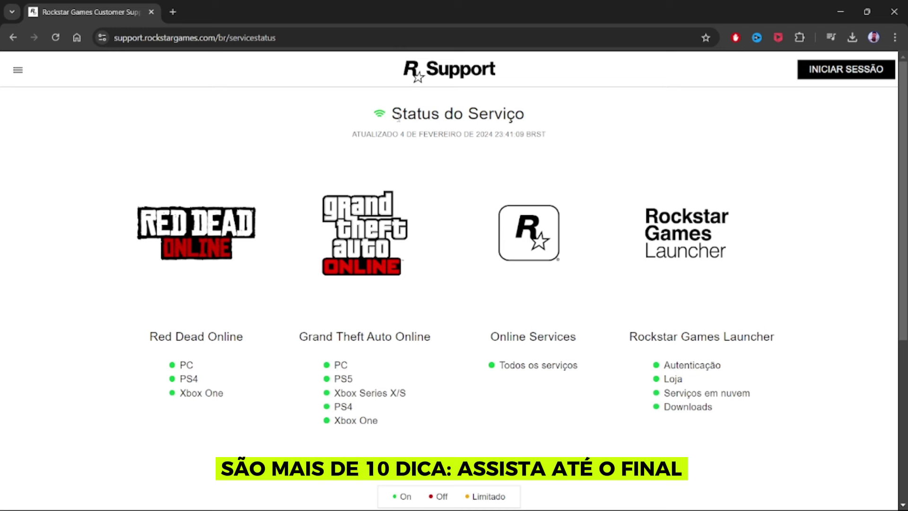
# Step: Check the service status of Red Dead Online, Grand Theft Auto Online, Online Services and the Rockstar Games Launcher
pyautogui.moveTo(403, 114); pyautogui.dragTo(543, 117)
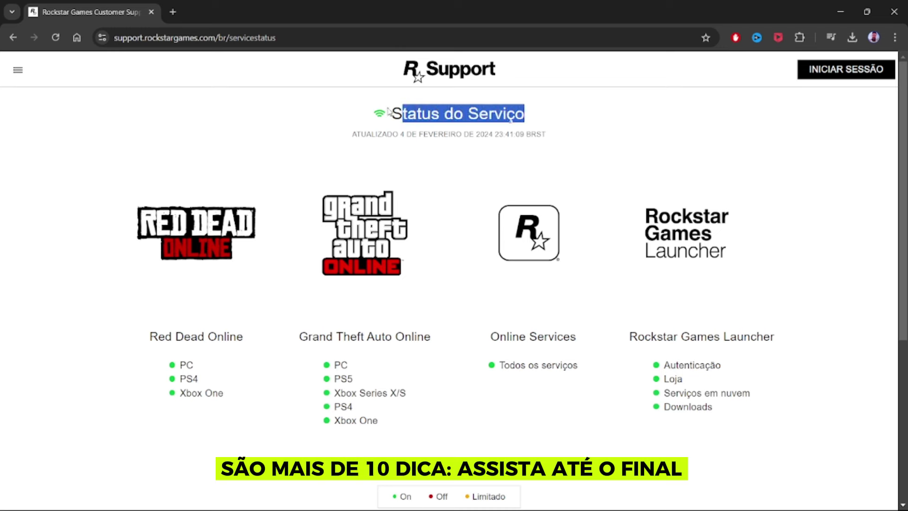
pyautogui.moveTo(389, 113); pyautogui.dragTo(556, 129)
pyautogui.click(383, 166)
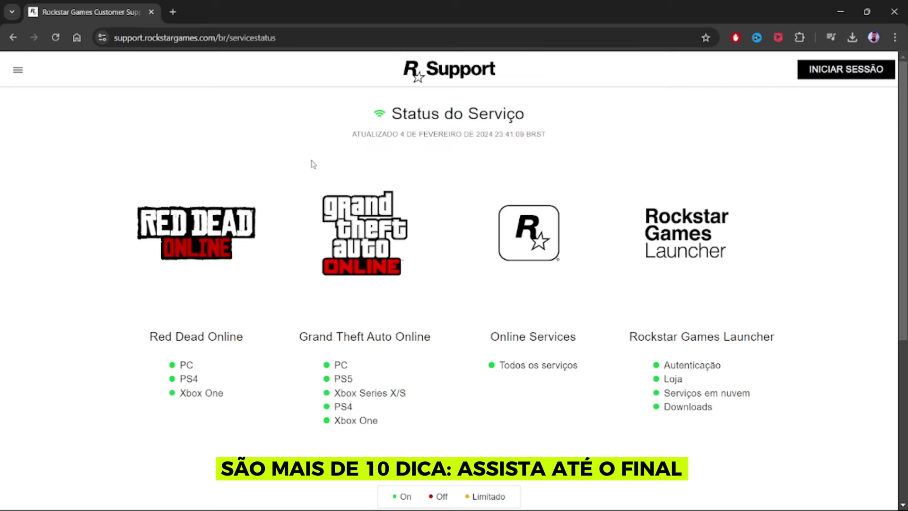
pyautogui.scroll(-1, 277, 165)
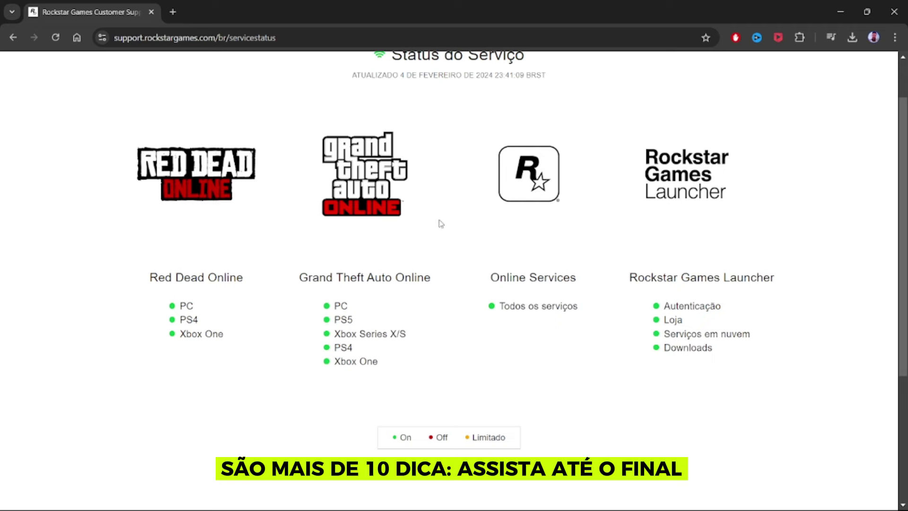
pyautogui.scroll(-1, 179, 302)
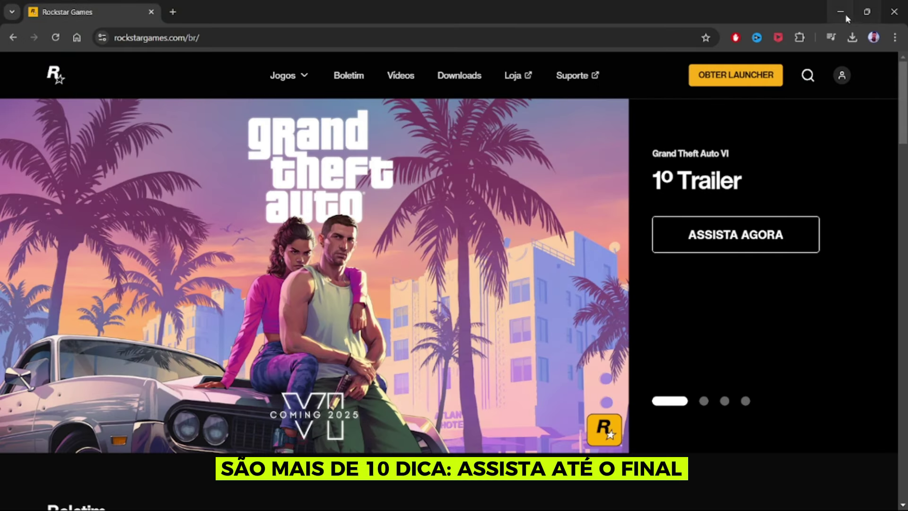
# Step: Bring up the computer's power options showing Reiniciar and dismiss them without restarting
pyautogui.moveTo(314, 508)
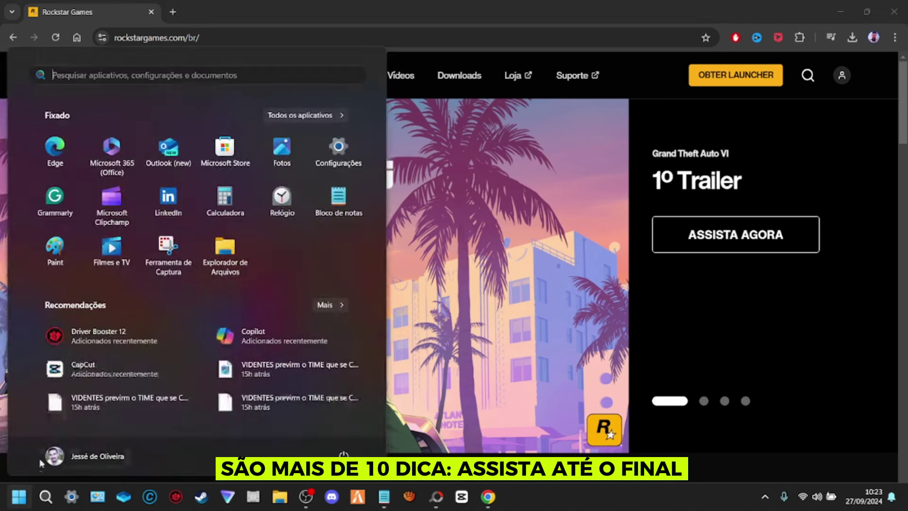
pyautogui.click(19, 497)
pyautogui.click(343, 455)
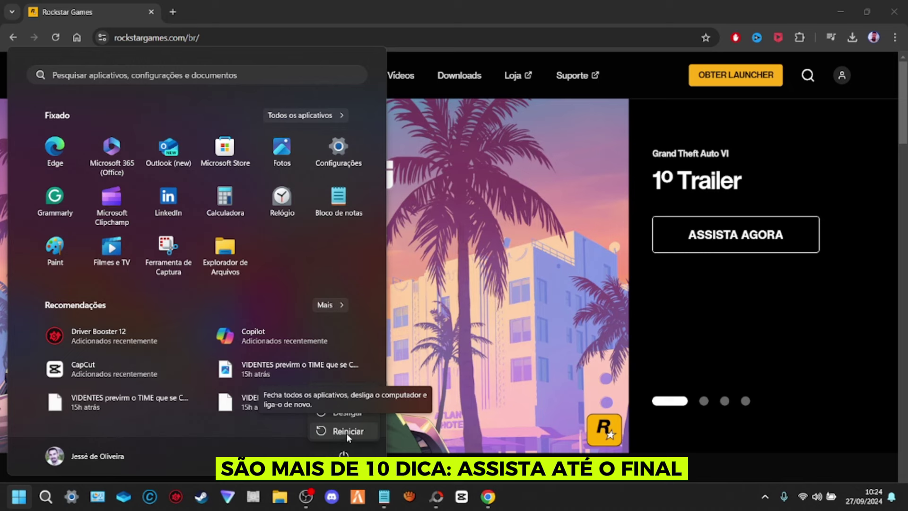
pyautogui.press('Escape')
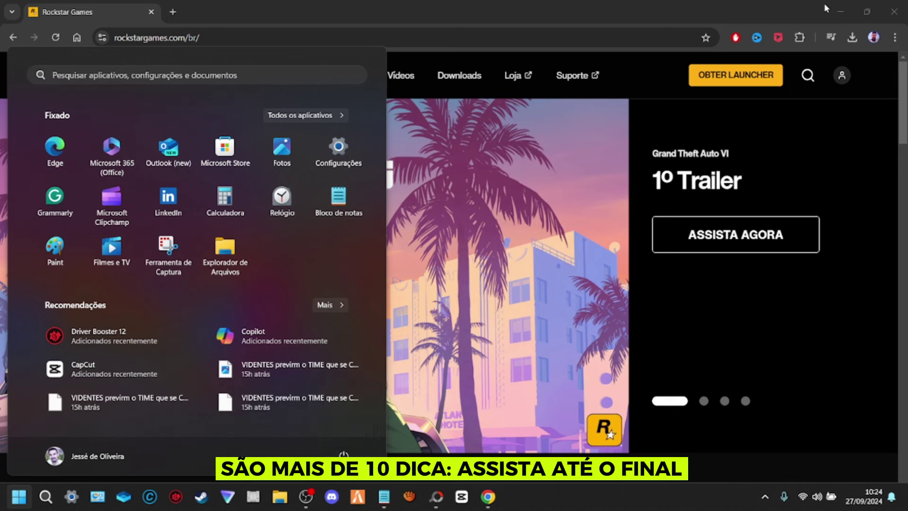
pyautogui.press('Escape')
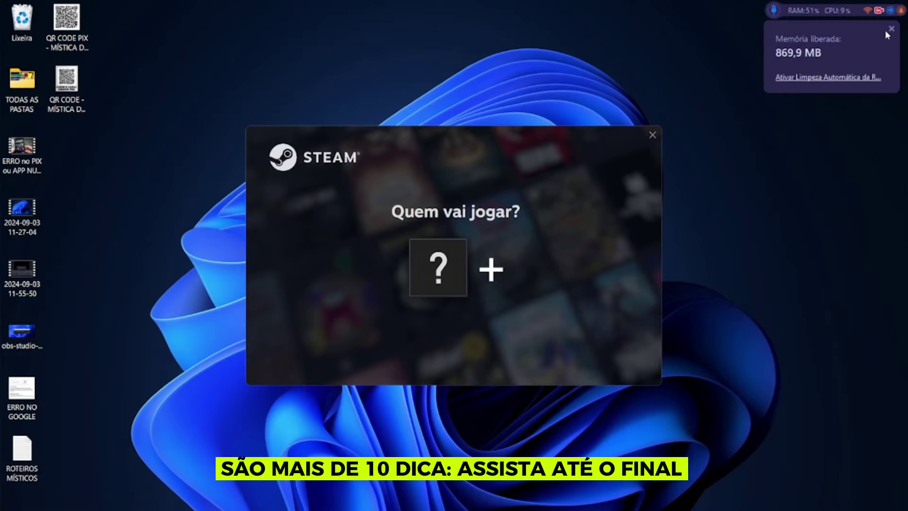
# Step: Dismiss the freed-memory notification and view the Wi-Fi toggle in the quick settings
pyautogui.click(891, 29)
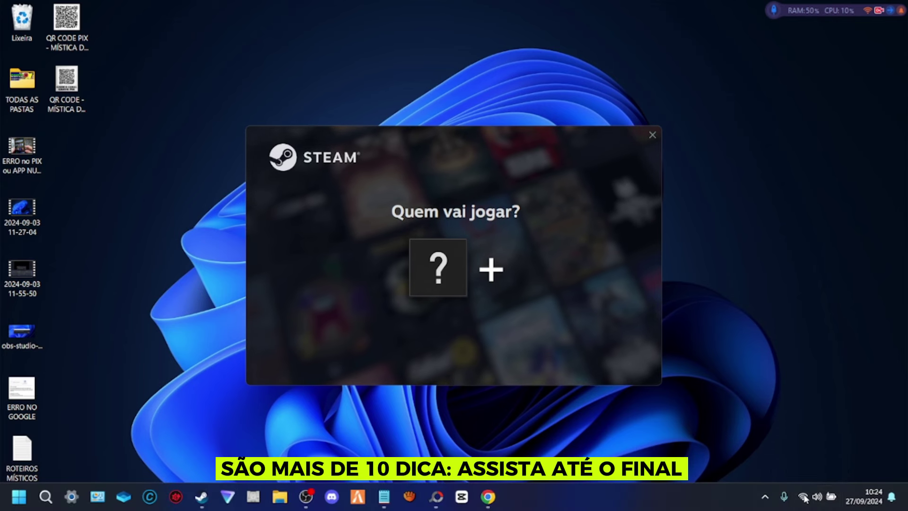
pyautogui.click(803, 497)
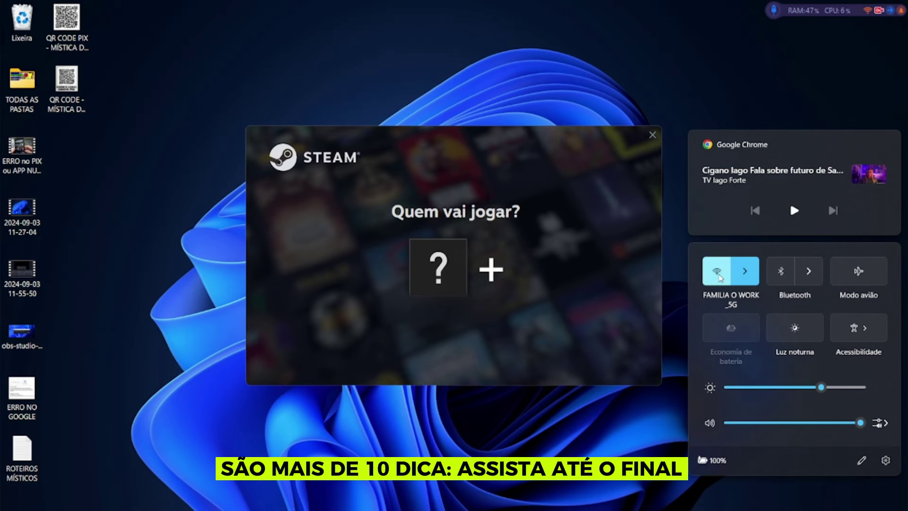
pyautogui.click(634, 416)
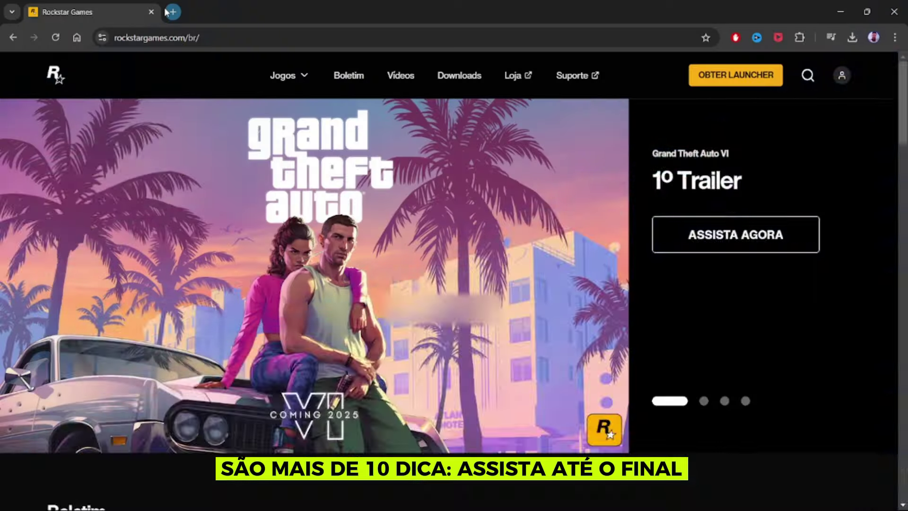
pyautogui.click(171, 12)
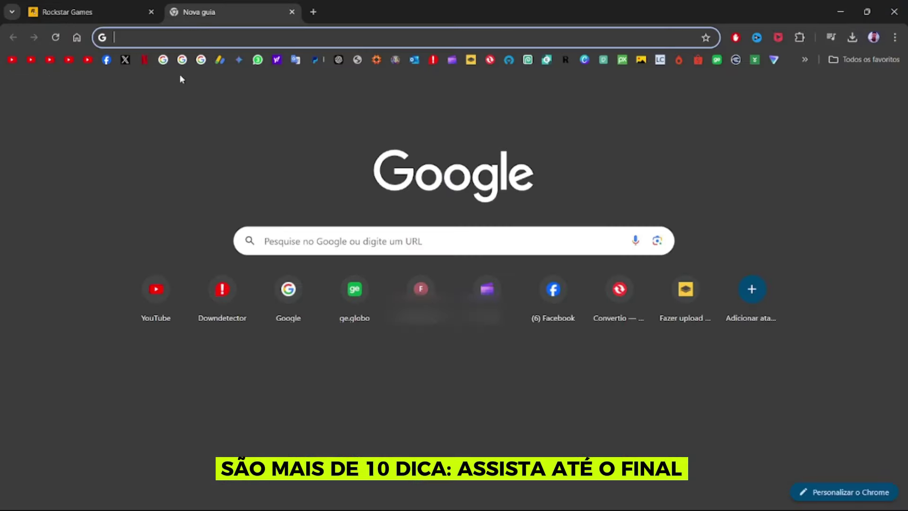
pyautogui.rightClick(163, 36)
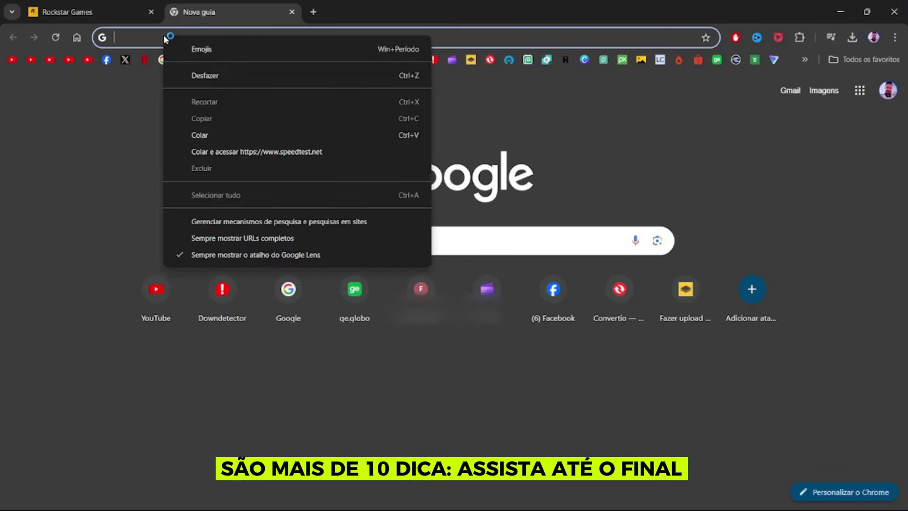
pyautogui.click(228, 141)
pyautogui.press('Return')
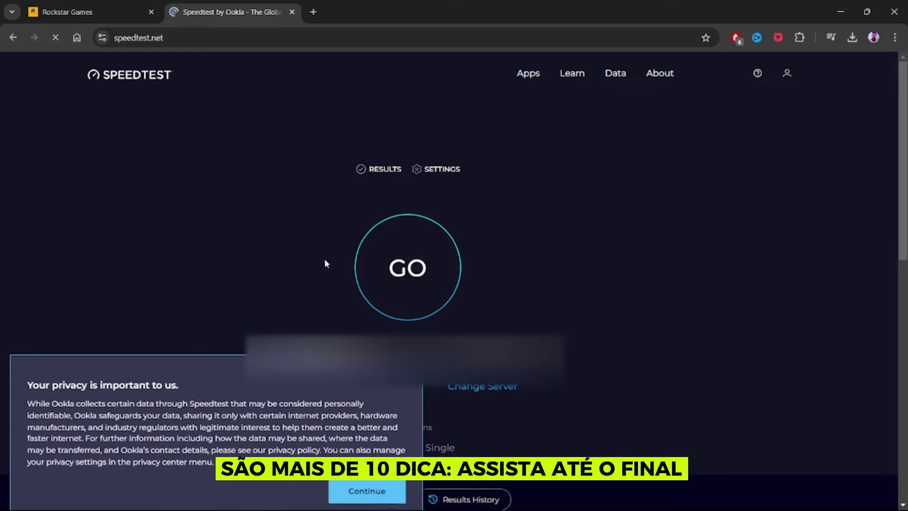
# Step: Run the internet speed test, accepting the privacy notice and dismissing the location request
pyautogui.click(417, 283)
pyautogui.click(367, 484)
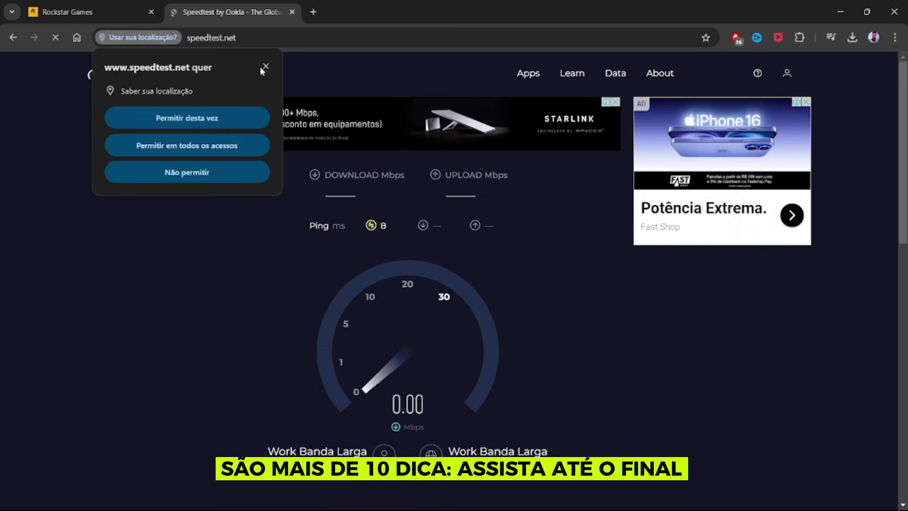
pyautogui.click(264, 67)
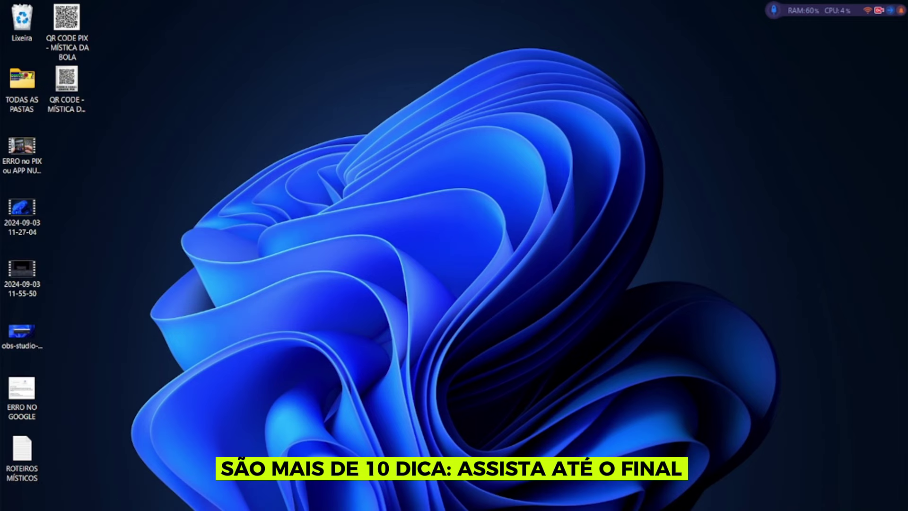
# Step: Open the Painel de Controle from the recent searches and maximize its window
pyautogui.moveTo(90, 505)
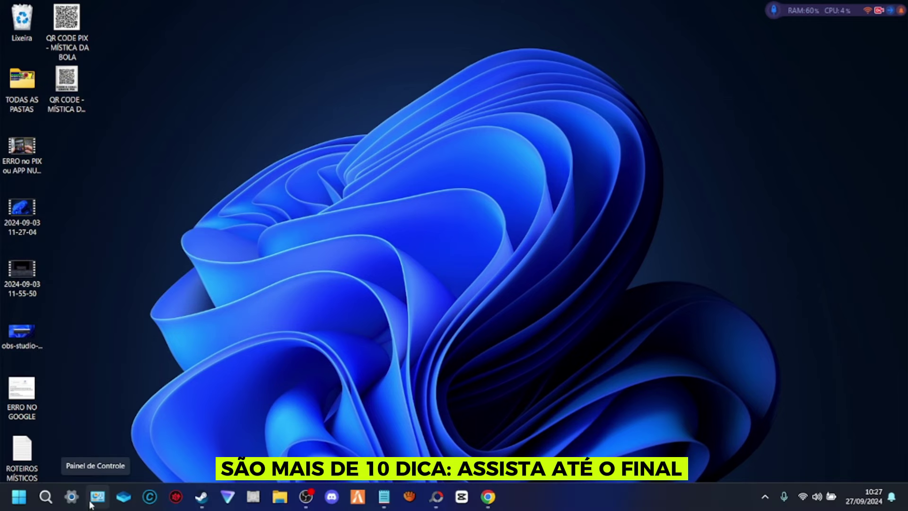
pyautogui.click(46, 501)
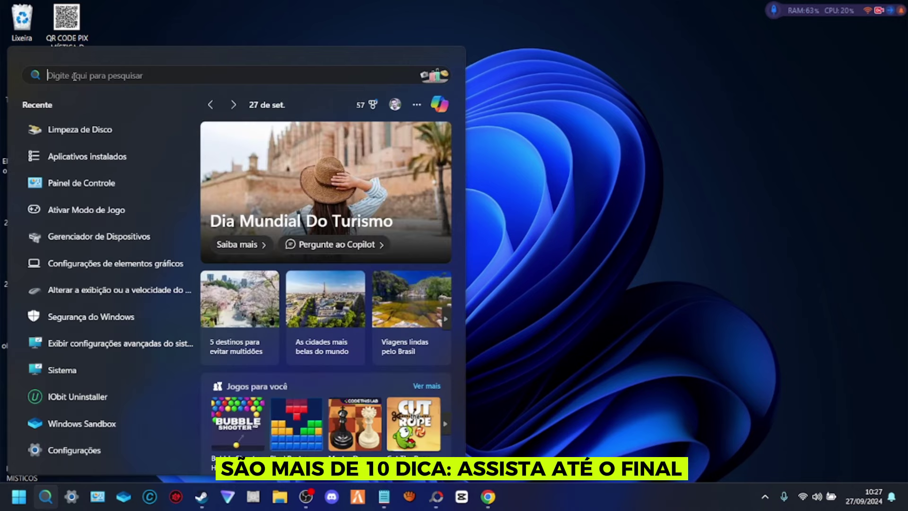
pyautogui.click(95, 187)
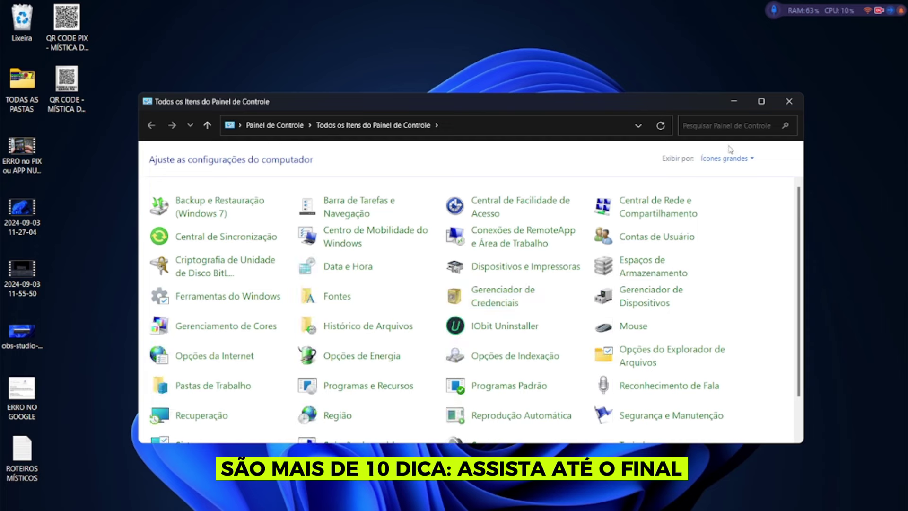
pyautogui.click(761, 101)
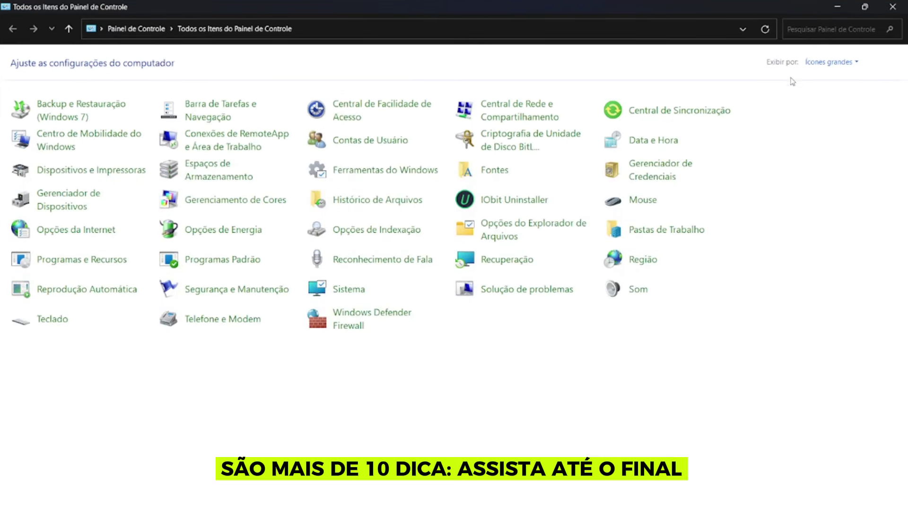
# Step: Switch the control panel view to Categoria and return it to Ícones grandes
pyautogui.click(832, 62)
pyautogui.click(836, 74)
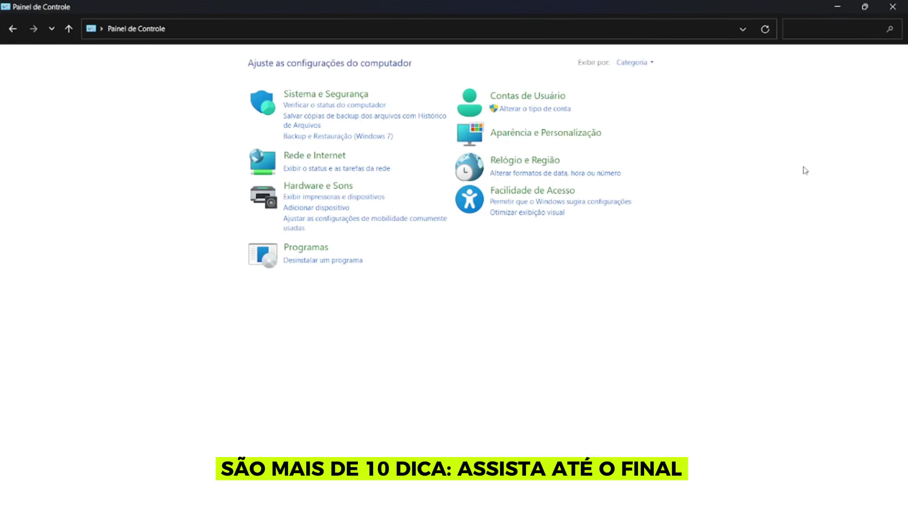
pyautogui.click(620, 69)
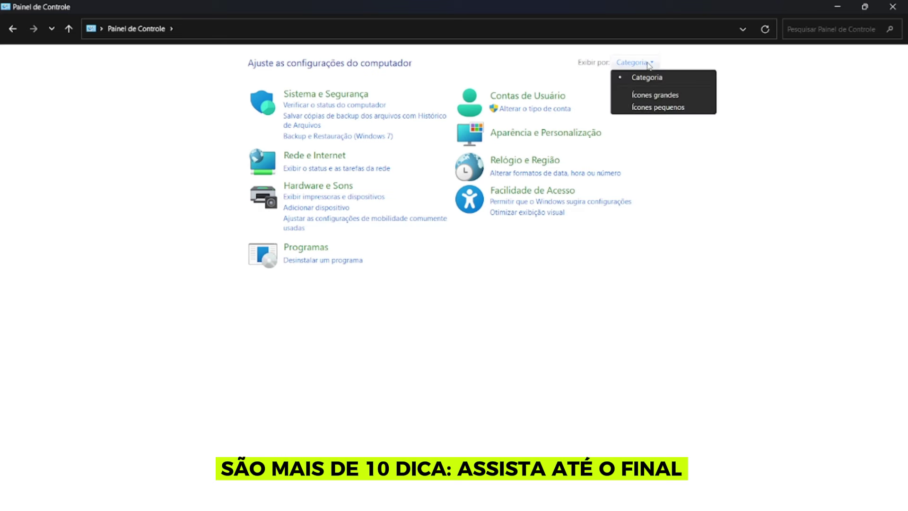
pyautogui.click(641, 99)
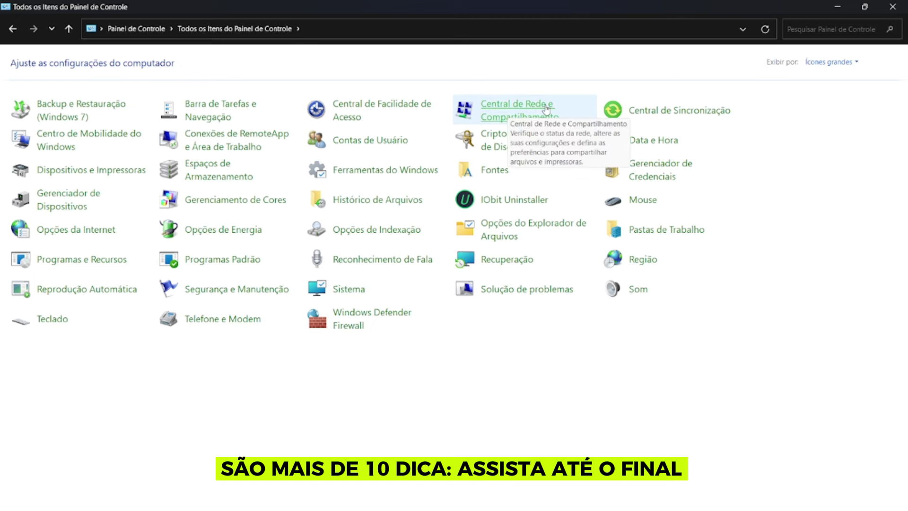
# Step: Open the Protocolo IP Versão 4 (TCP/IPv4) properties of the active Wi-Fi connection through Central de Rede e Compartilhamento
pyautogui.click(505, 108)
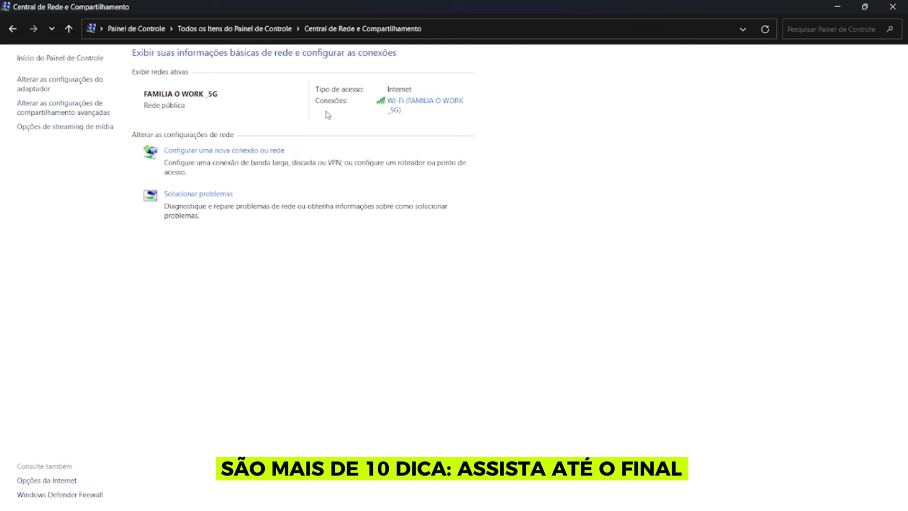
pyautogui.click(407, 107)
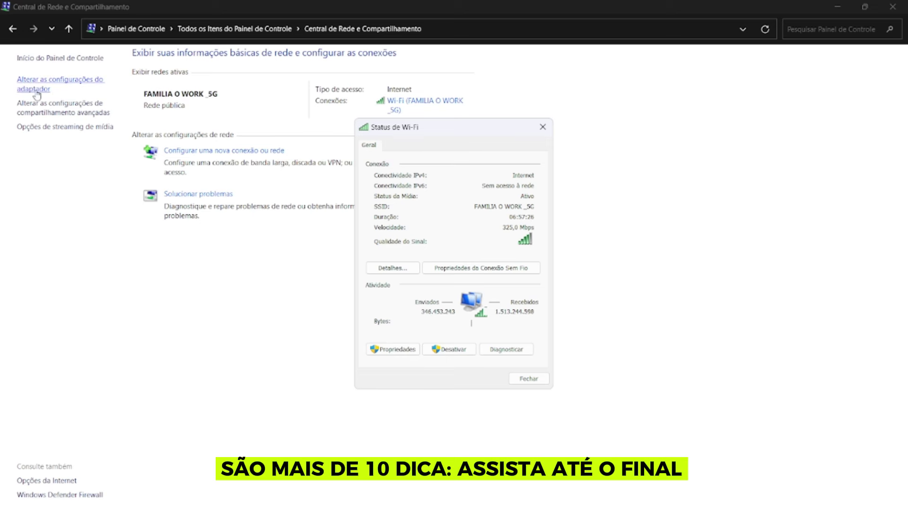
pyautogui.click(393, 351)
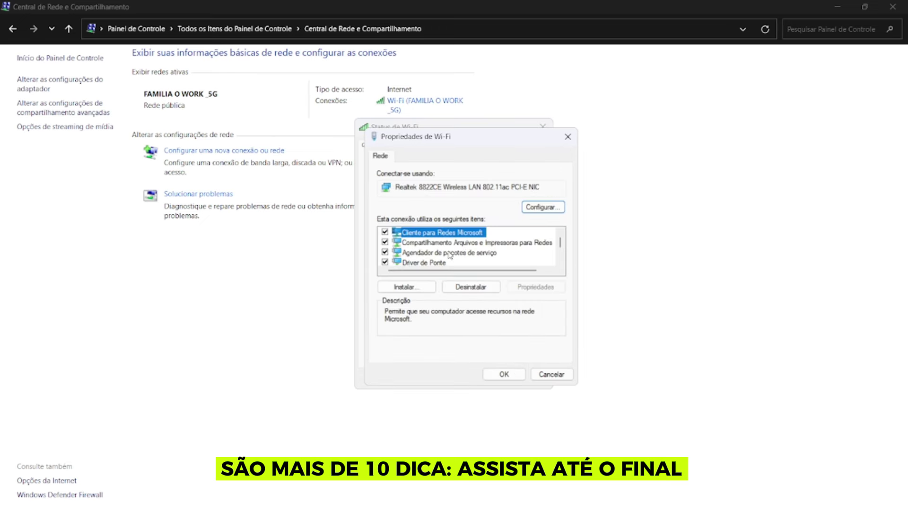
pyautogui.scroll(-1, 450, 256)
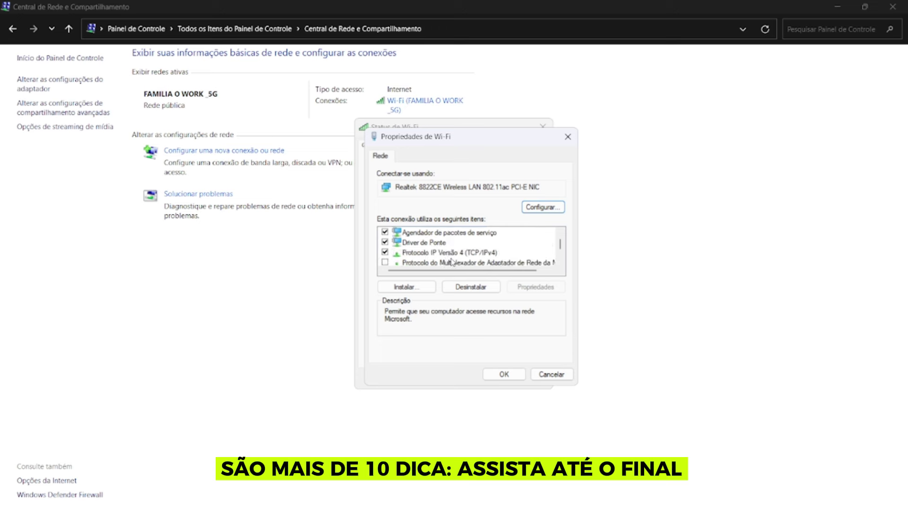
pyautogui.doubleClick(450, 254)
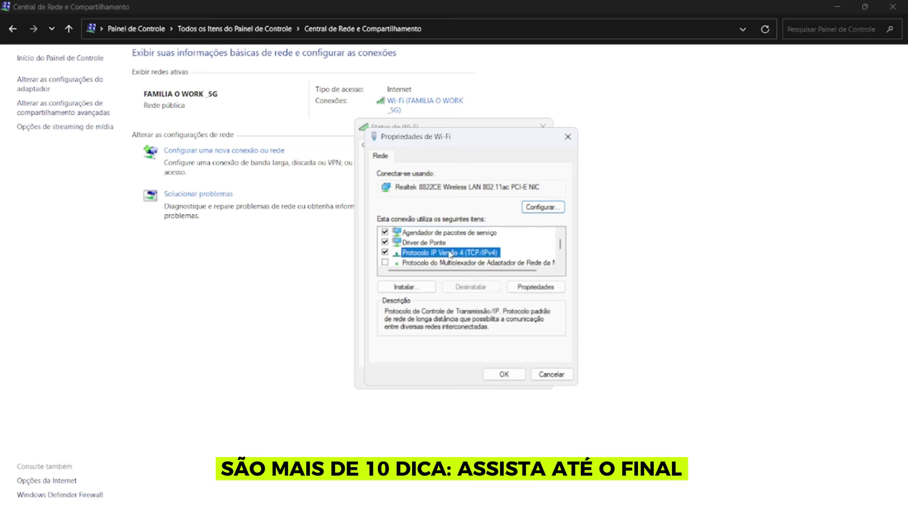
pyautogui.hotkey('alt', 'b')
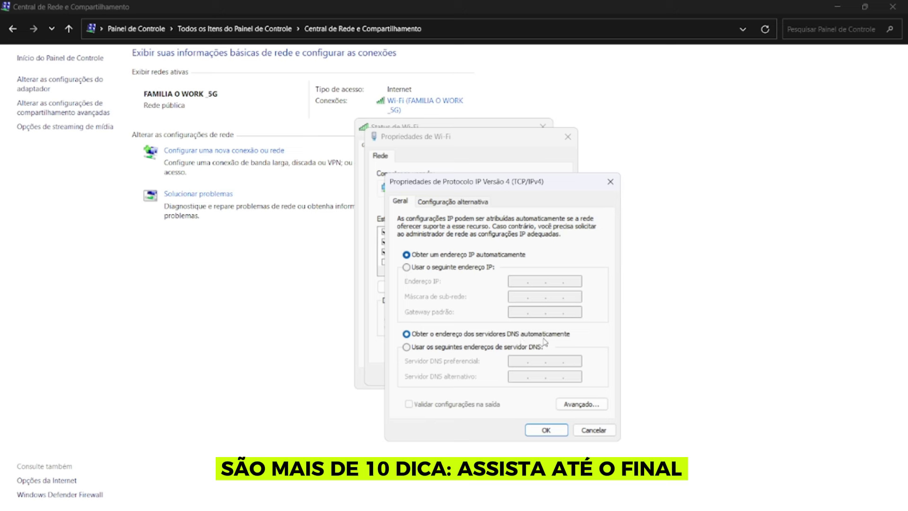
# Step: Specify DNS servers manually, entering 8.8.8.8 as the preferred server and replacing it with 1.1.1.1
pyautogui.click(406, 347)
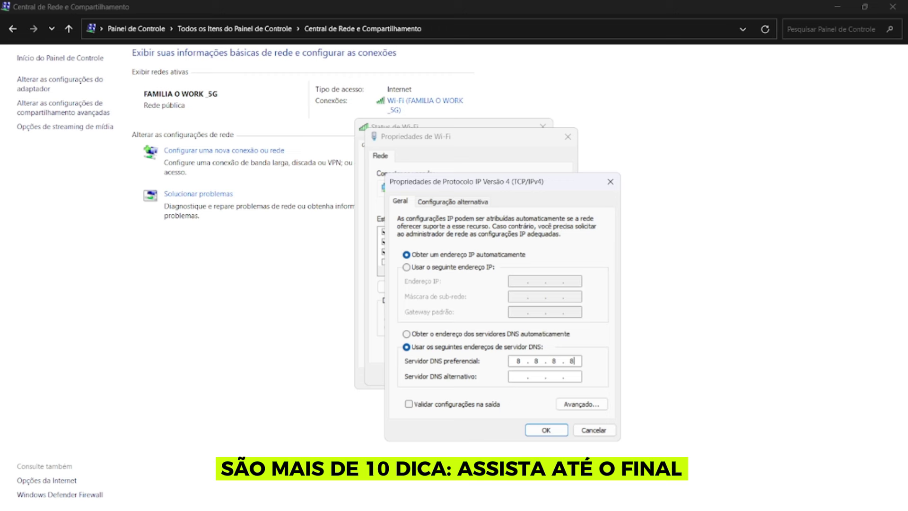
pyautogui.write('844.8')
pyautogui.press('BackSpace')
pyautogui.press('BackSpace')
pyautogui.press('BackSpace')
pyautogui.press('BackSpace')
pyautogui.write('1.1.1.1')
# Step: Replace the alternate DNS server address, entering 1.0.0 as its first three parts
pyautogui.click(580, 376)
pyautogui.press('BackSpace')
pyautogui.press('BackSpace')
pyautogui.press('BackSpace')
pyautogui.press('BackSpace')
pyautogui.write('1.0.0.')
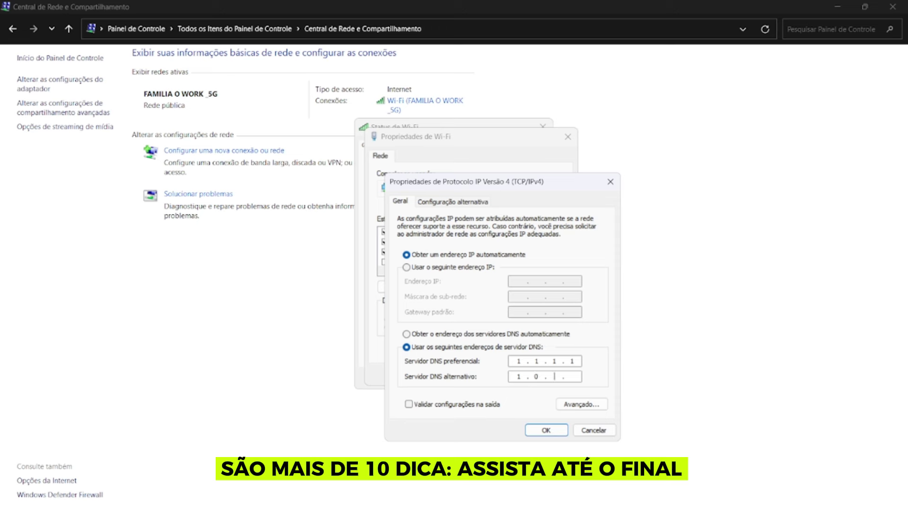
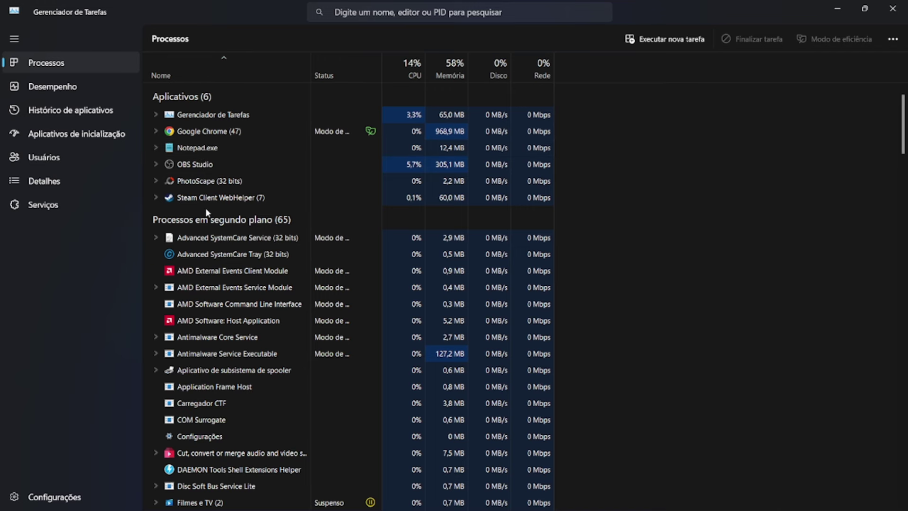
# Step: End the "Cut, convert or merge audio and video" background process
pyautogui.scroll(-1, 206, 208)
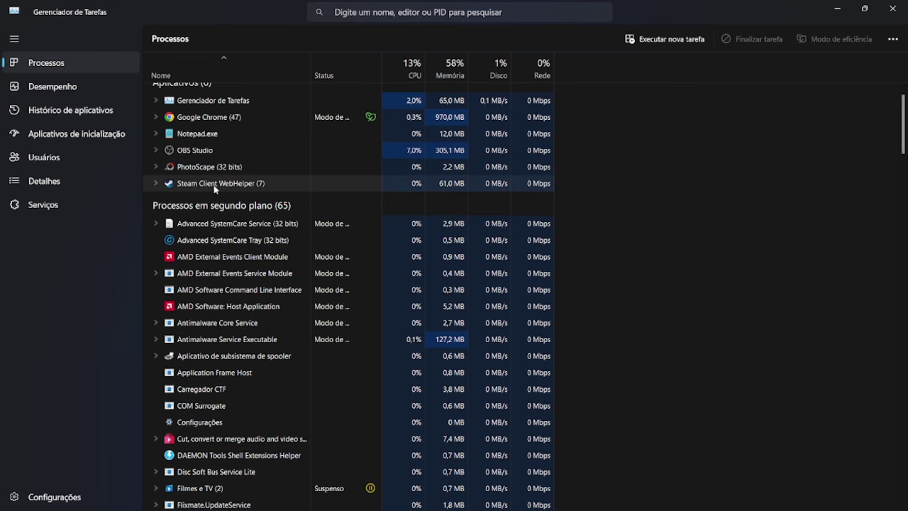
pyautogui.scroll(-1, 217, 217)
pyautogui.scroll(-7, 218, 226)
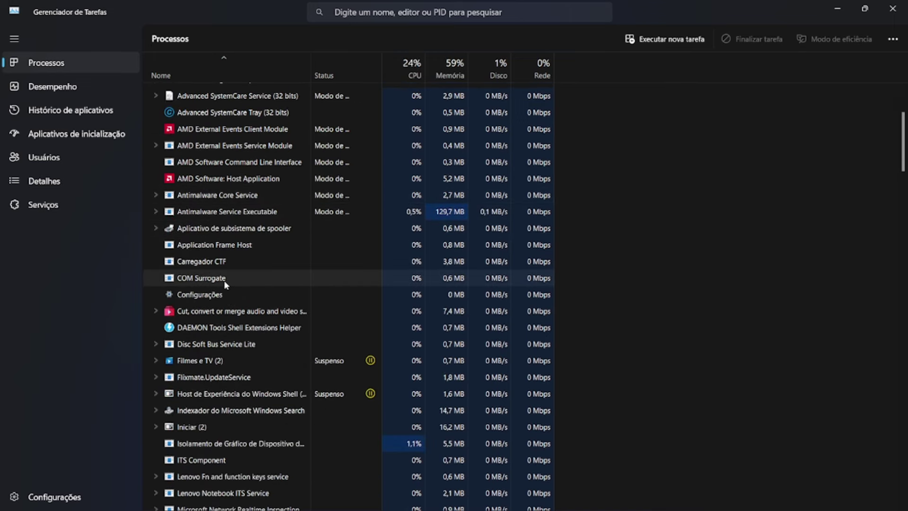
pyautogui.scroll(-3, 186, 267)
pyautogui.rightClick(186, 266)
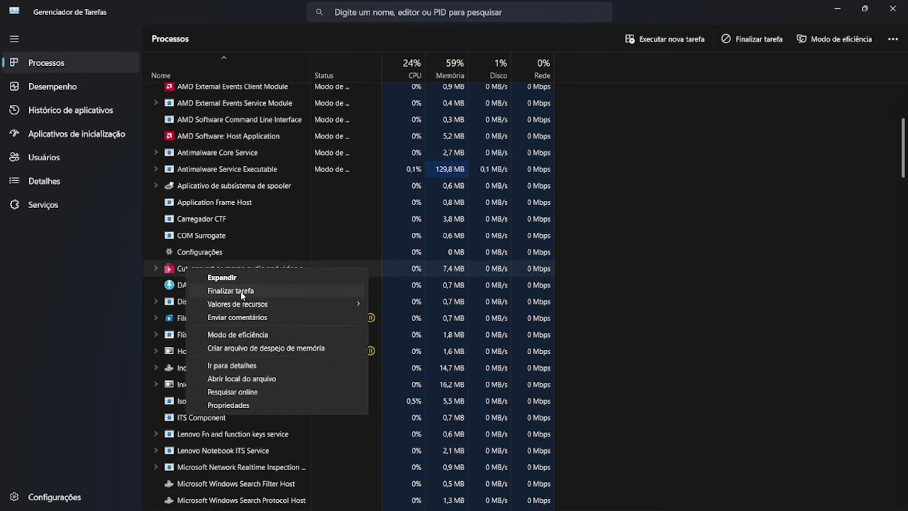
pyautogui.click(211, 291)
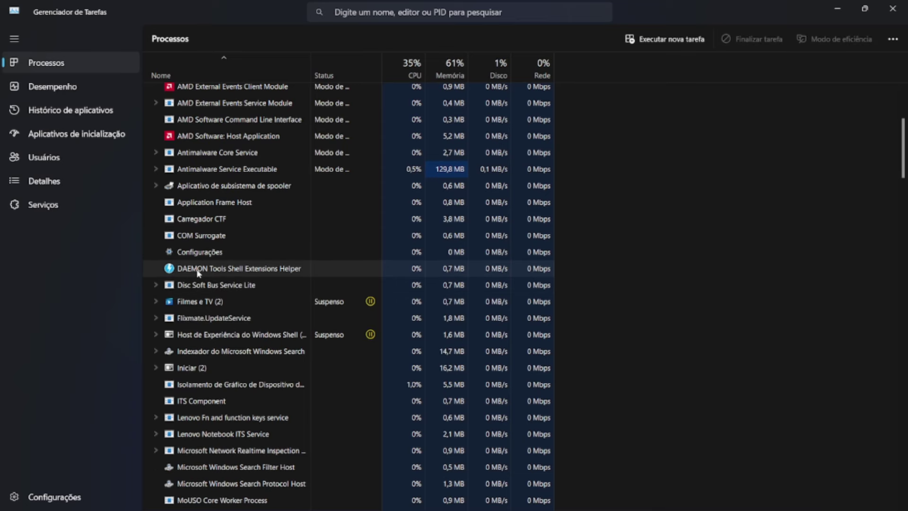
# Step: End the Vincular ao Celular background process
pyautogui.rightClick(196, 268)
pyautogui.scroll(-20, 211, 263)
pyautogui.scroll(-3, 212, 265)
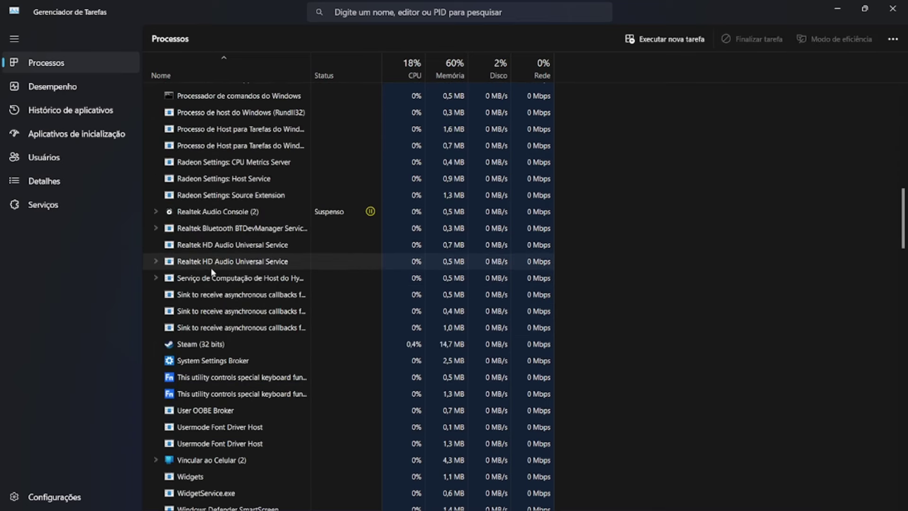
pyautogui.click(205, 377)
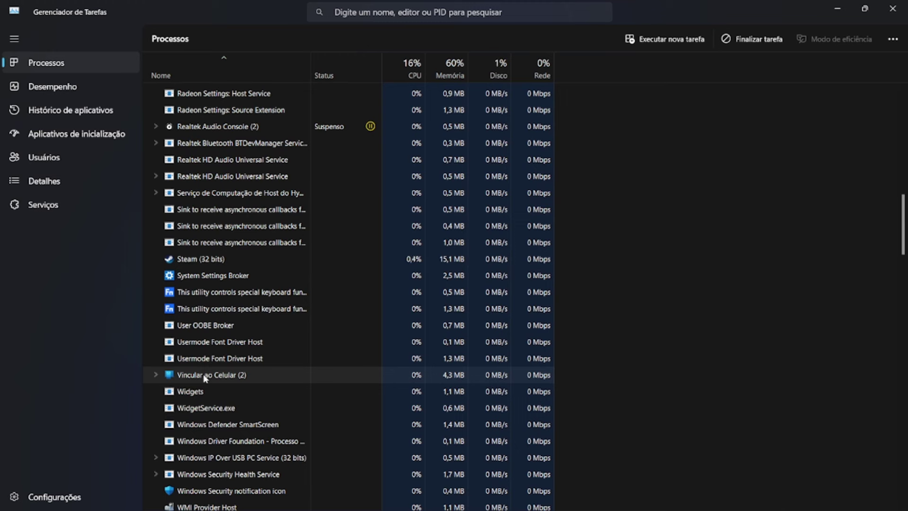
pyautogui.rightClick(205, 377)
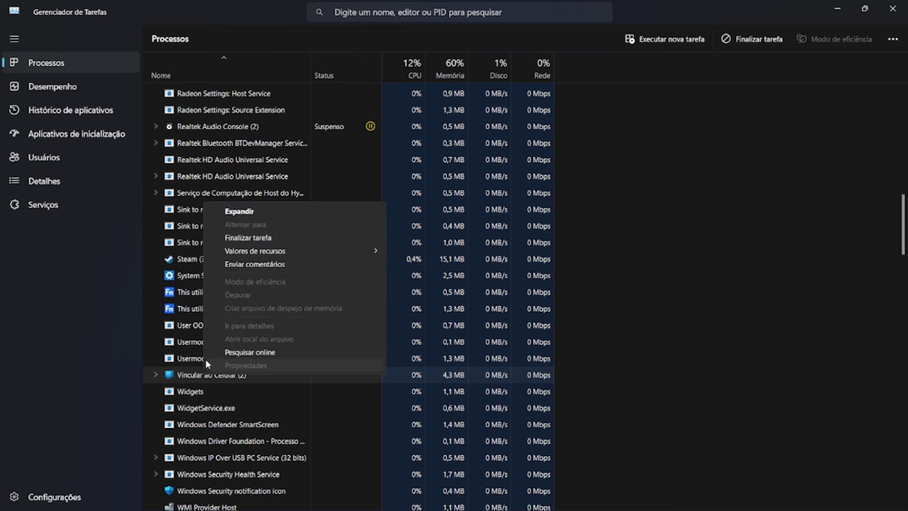
pyautogui.click(222, 237)
pyautogui.scroll(-1, 208, 374)
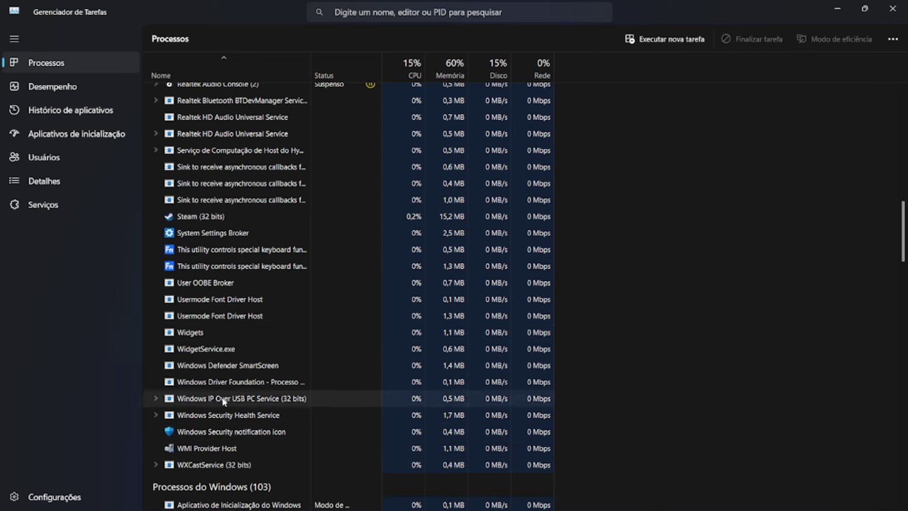
pyautogui.scroll(2, 225, 249)
pyautogui.scroll(3, 225, 250)
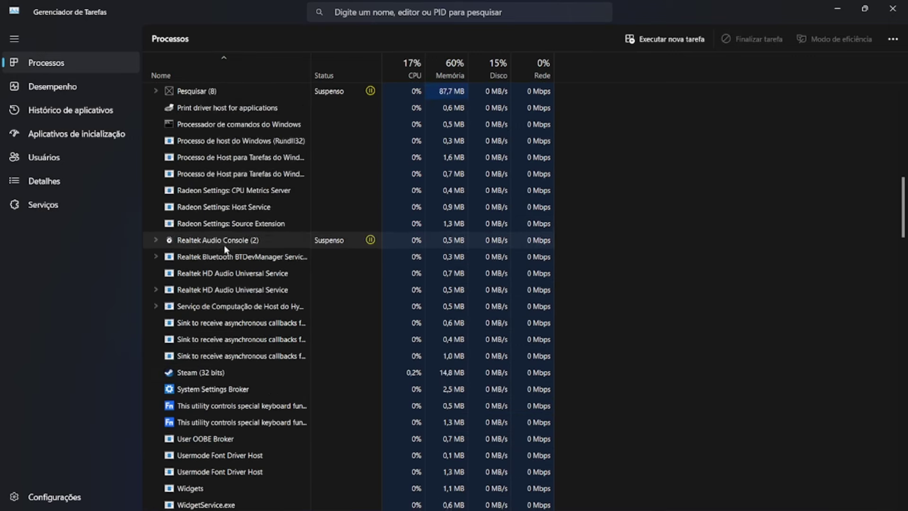
pyautogui.scroll(2, 215, 238)
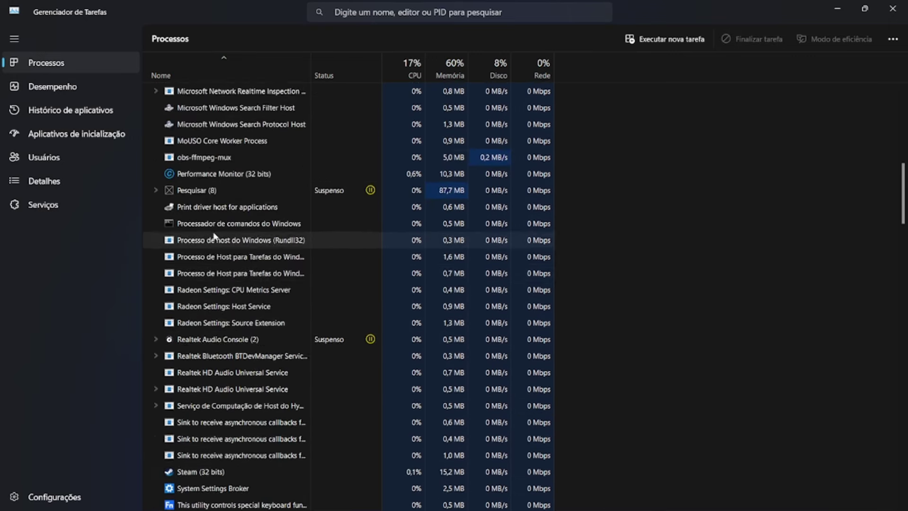
pyautogui.click(218, 221)
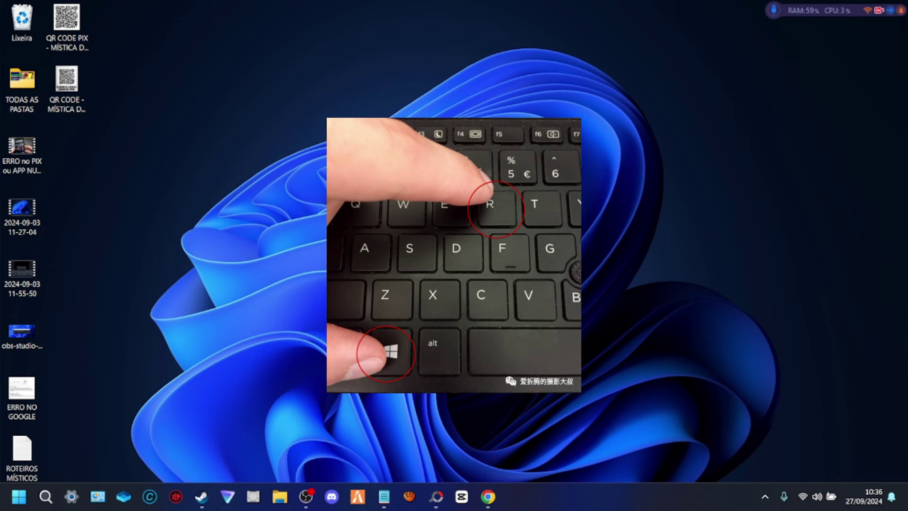
# Step: Open the Windows Temp folder by running temp from the Executar dialog
pyautogui.press('super+r')
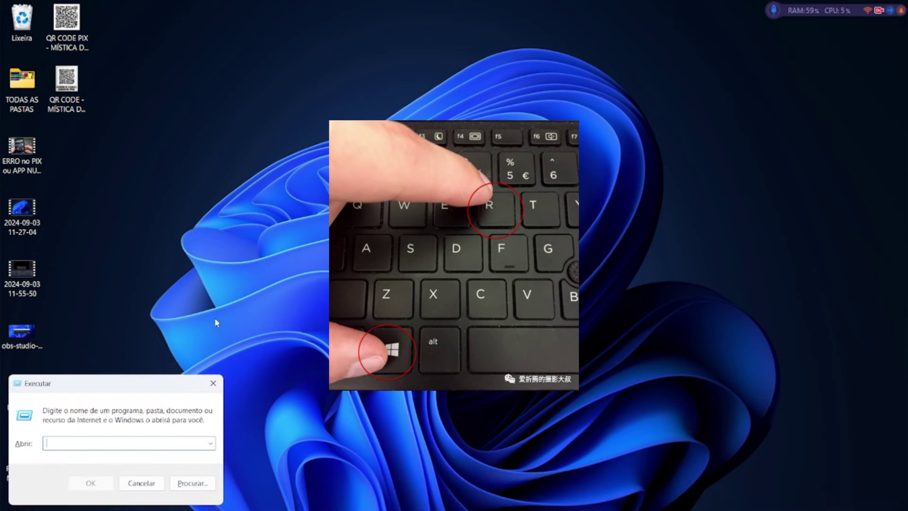
pyautogui.moveTo(112, 391); pyautogui.dragTo(473, 170)
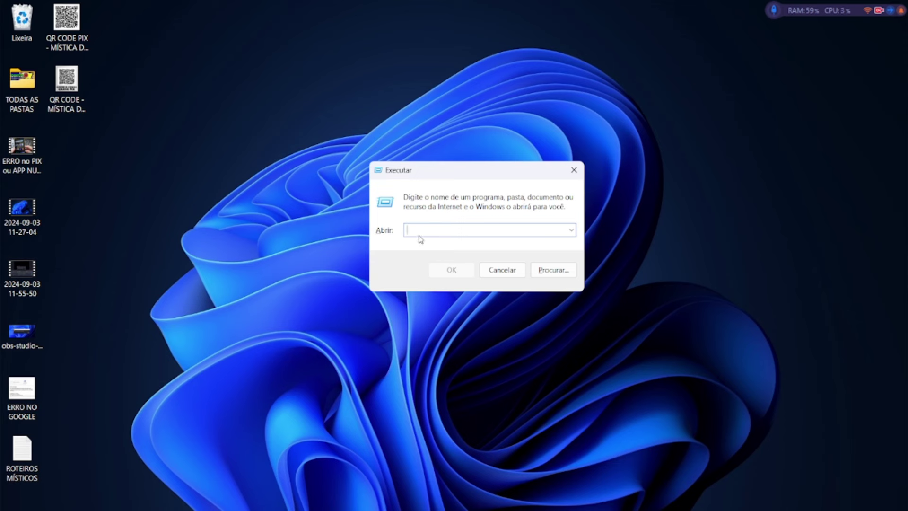
pyautogui.write('temp')
pyautogui.click(443, 273)
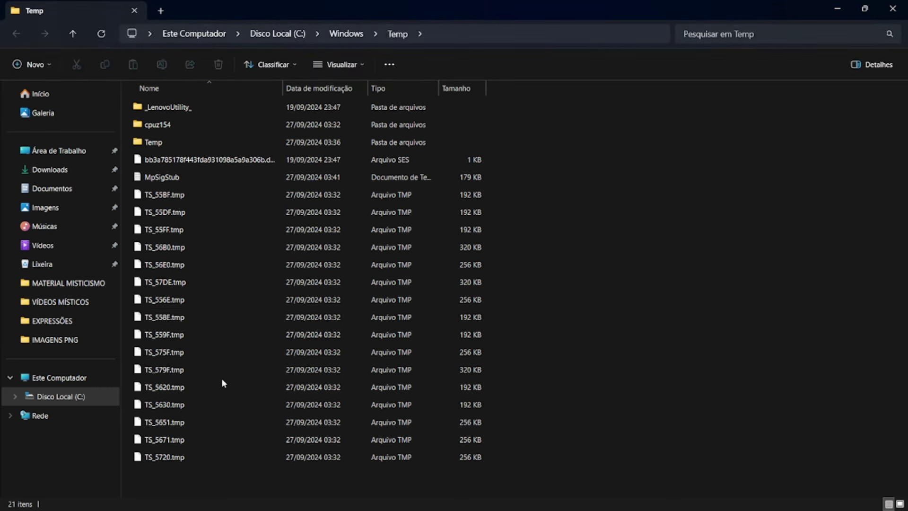
# Step: Delete all items in the Windows Temp folder, ignoring the in-use folder cpuz154
pyautogui.hotkey('ctrl', 'a')
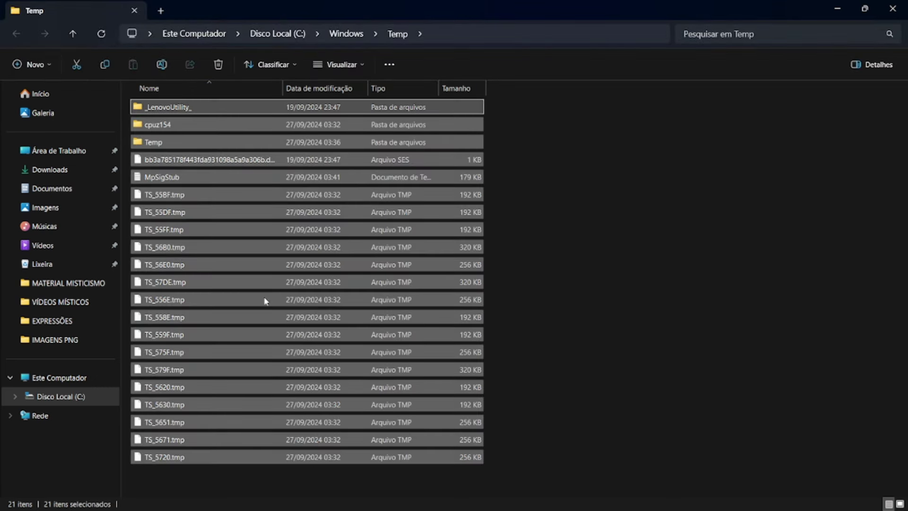
pyautogui.click(218, 64)
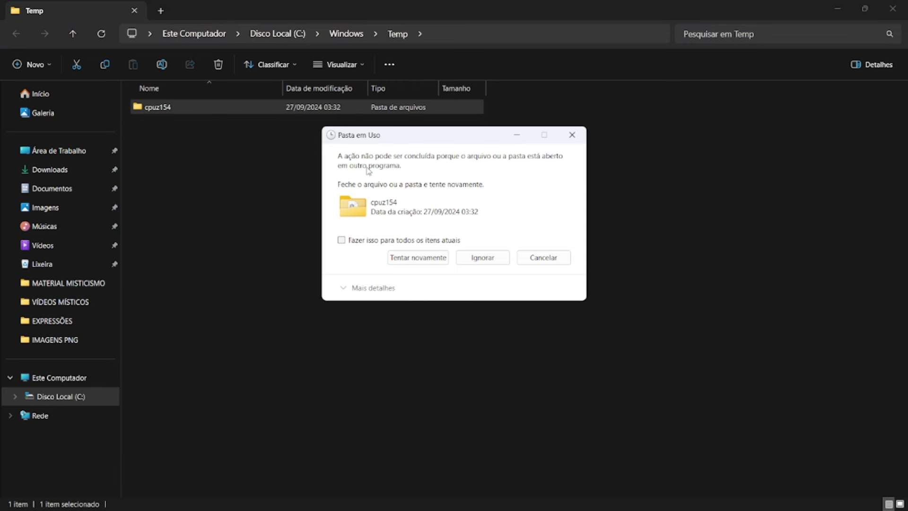
pyautogui.click(482, 257)
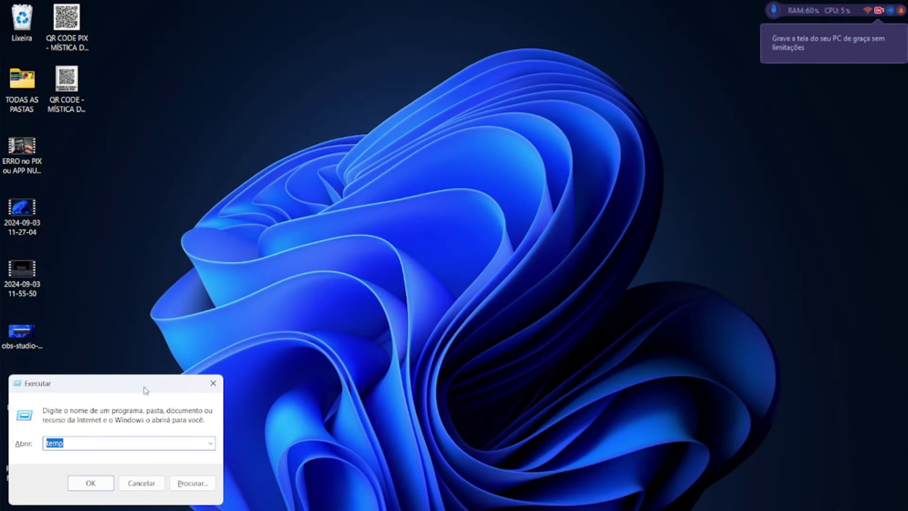
# Step: Open the user profile's Temp folder by running %temp% from the Executar dialog
pyautogui.moveTo(146, 390); pyautogui.dragTo(462, 192)
pyautogui.click(426, 246)
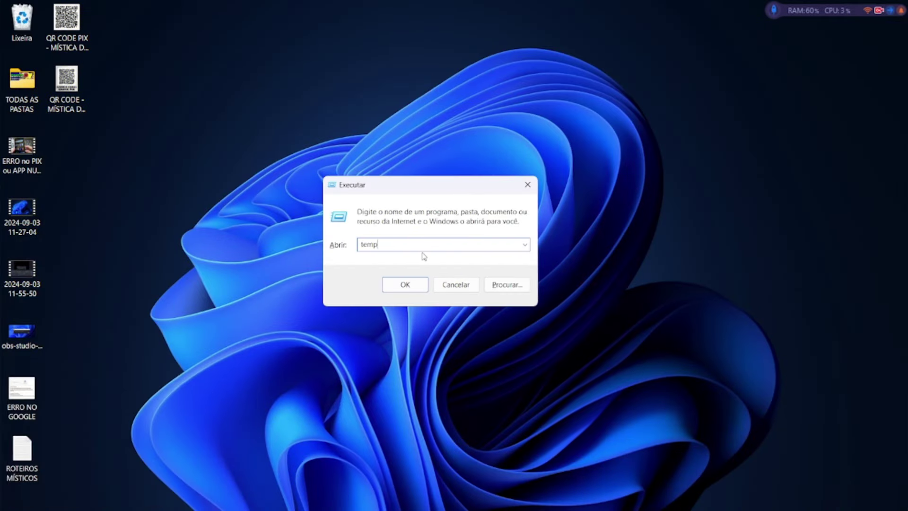
pyautogui.write('%')
pyautogui.press('Home')
pyautogui.write('%')
pyautogui.click(403, 287)
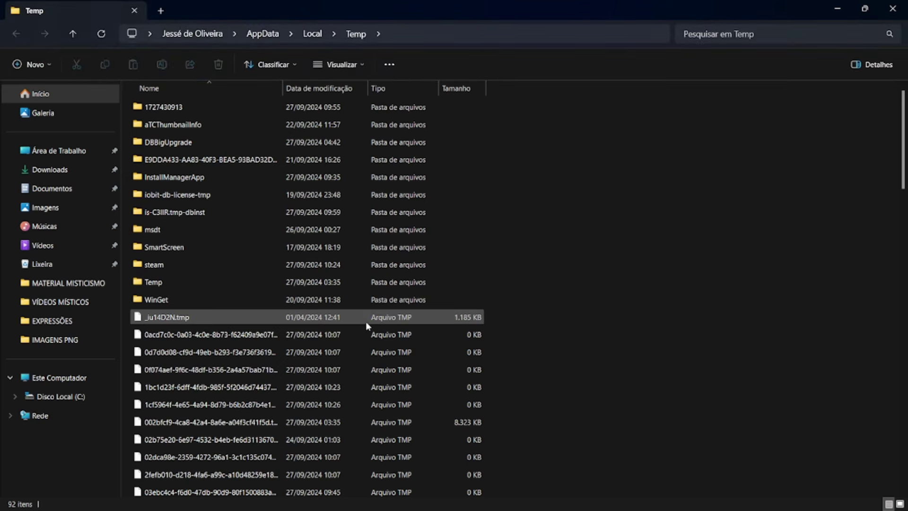
# Step: Delete all items in the user's Temp folder, ignoring every file that is in use
pyautogui.hotkey('ctrl', 'a')
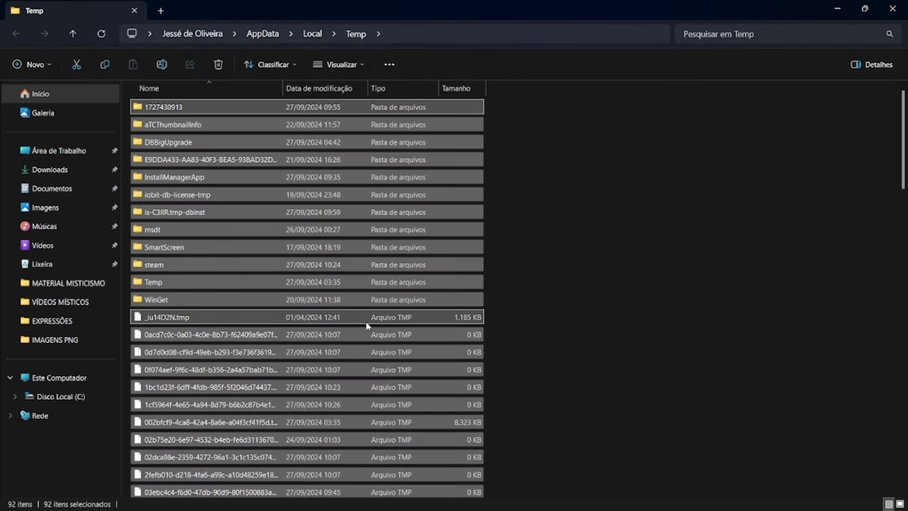
pyautogui.click(226, 67)
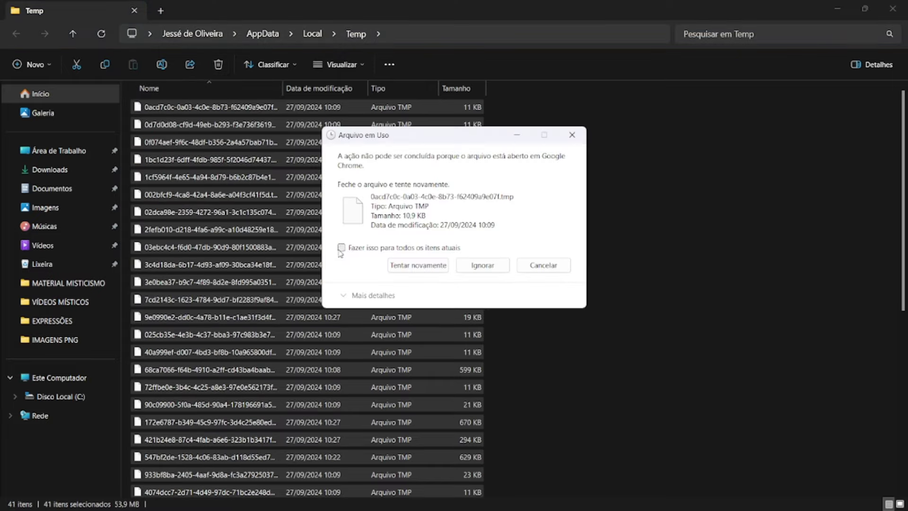
pyautogui.click(341, 248)
pyautogui.click(458, 266)
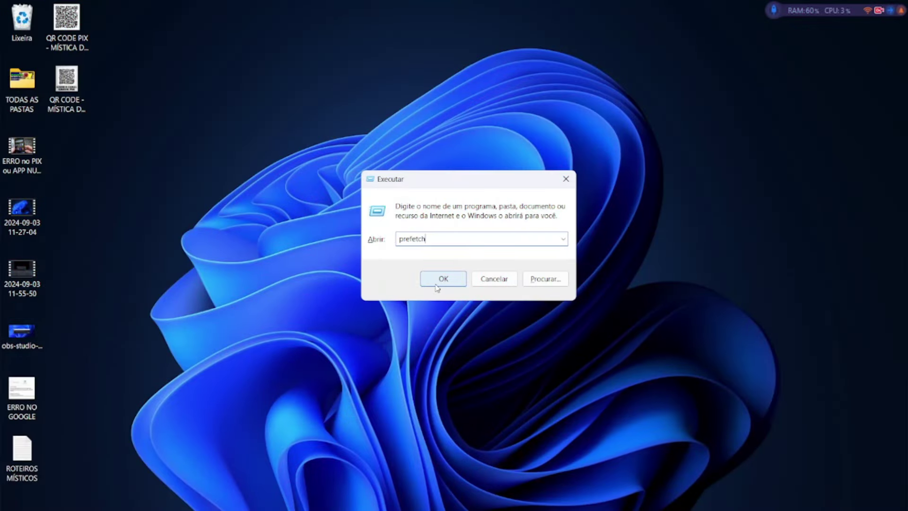
# Step: Run prefetch, grant access to the Prefetch folder and delete all of its files
pyautogui.click(440, 280)
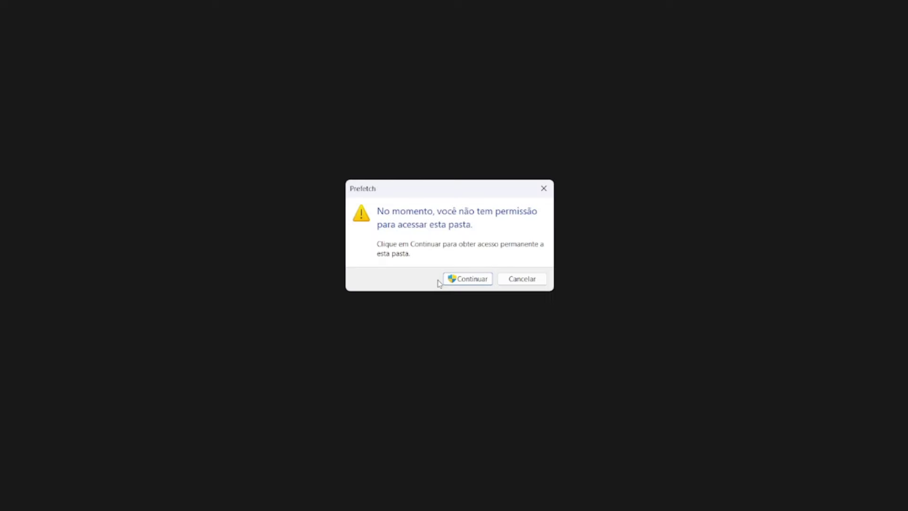
pyautogui.click(473, 280)
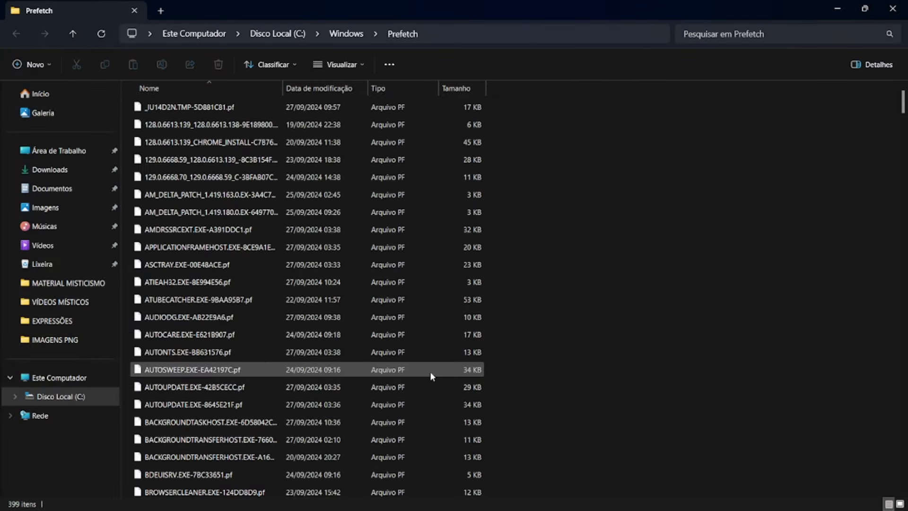
pyautogui.hotkey('ctrl', 'a')
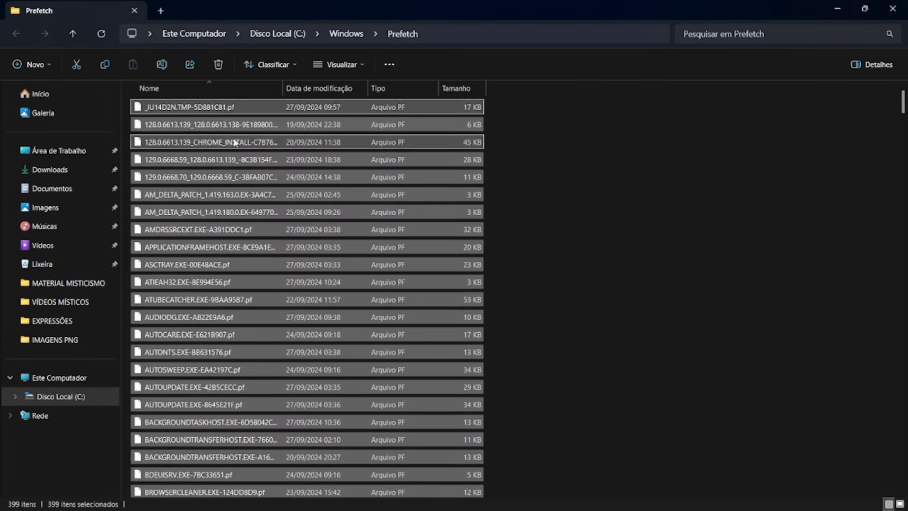
pyautogui.click(218, 65)
pyautogui.click(218, 64)
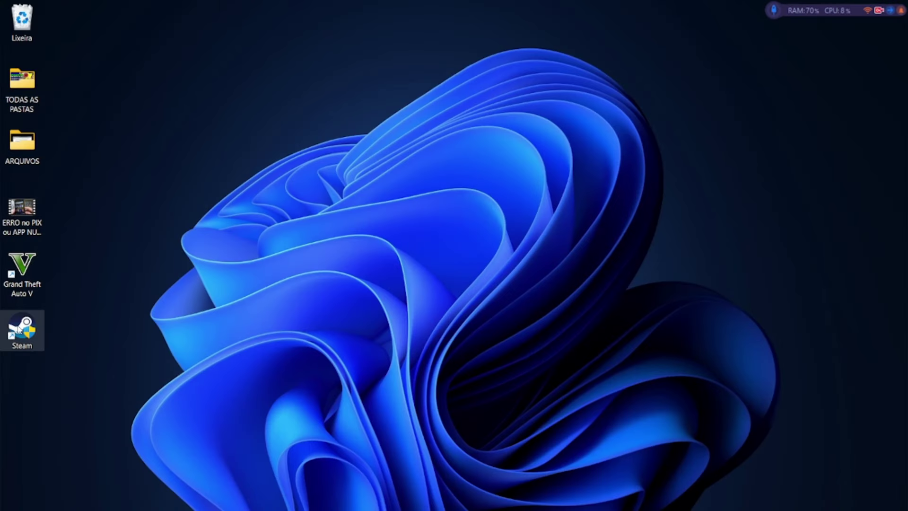
# Step: Open the Compatibilidade settings in the properties of the Steam desktop shortcut
pyautogui.rightClick(19, 329)
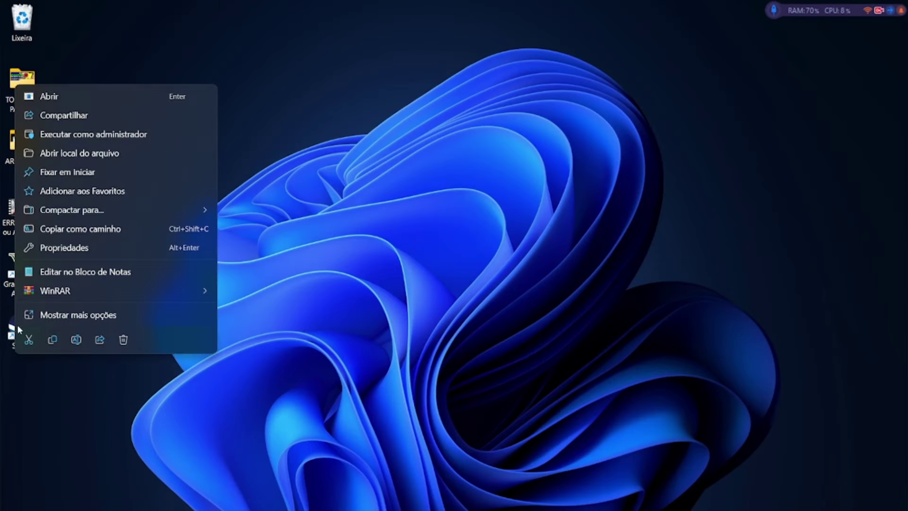
pyautogui.click(100, 247)
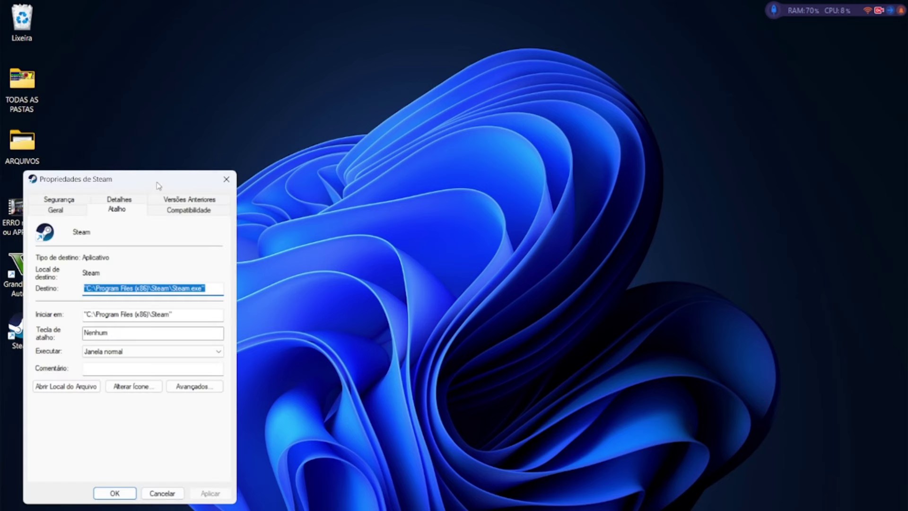
pyautogui.moveTo(159, 185); pyautogui.dragTo(466, 78)
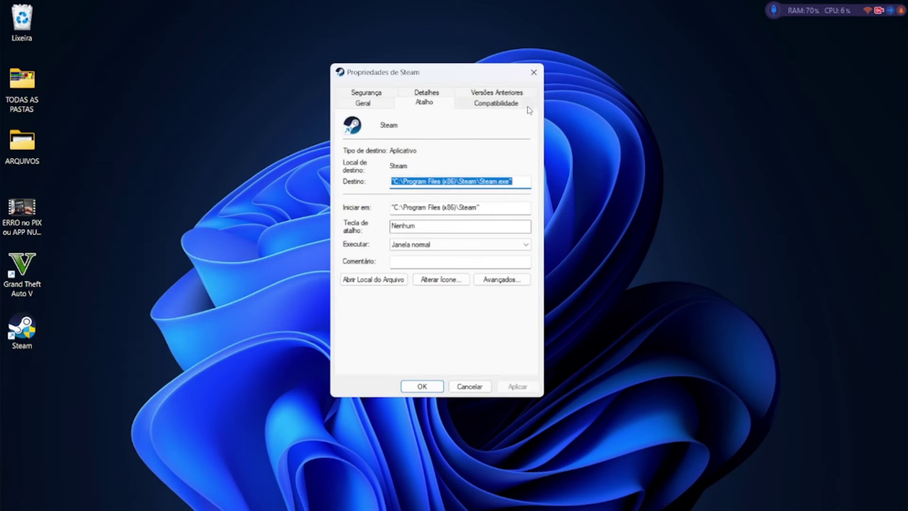
pyautogui.click(498, 105)
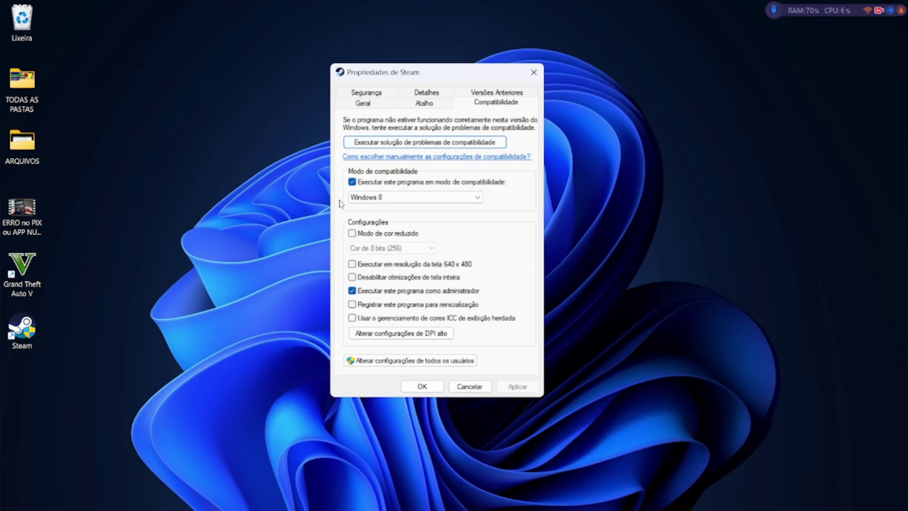
# Step: Set Steam to run in compatibility mode for Windows 8 and apply the settings
pyautogui.doubleClick(373, 182)
pyautogui.click(465, 196)
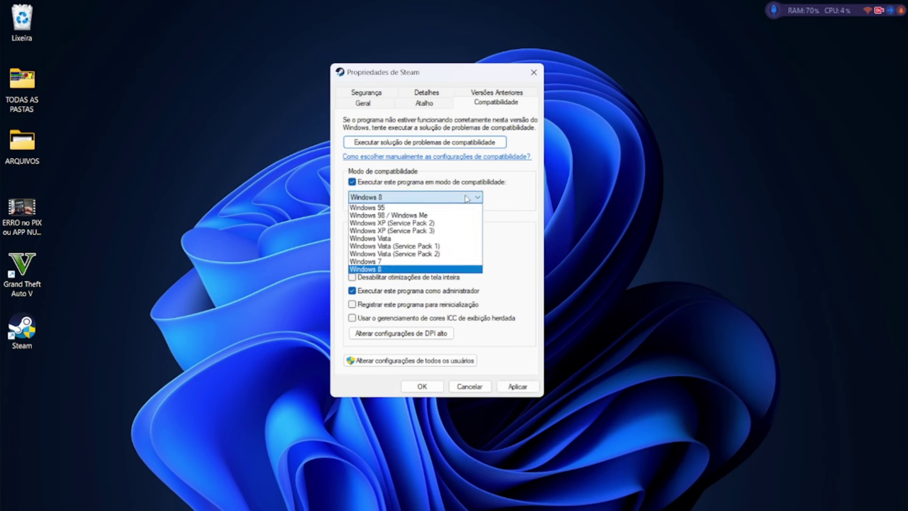
pyautogui.click(385, 270)
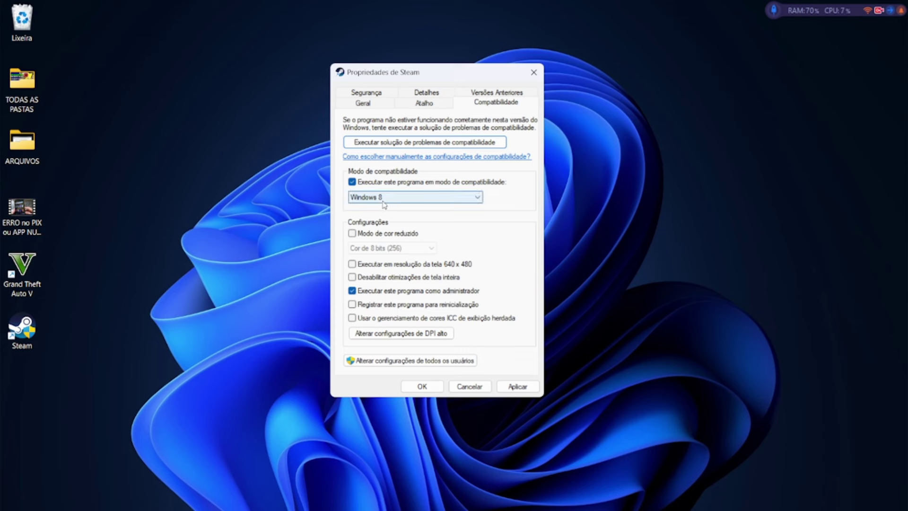
pyautogui.click(396, 198)
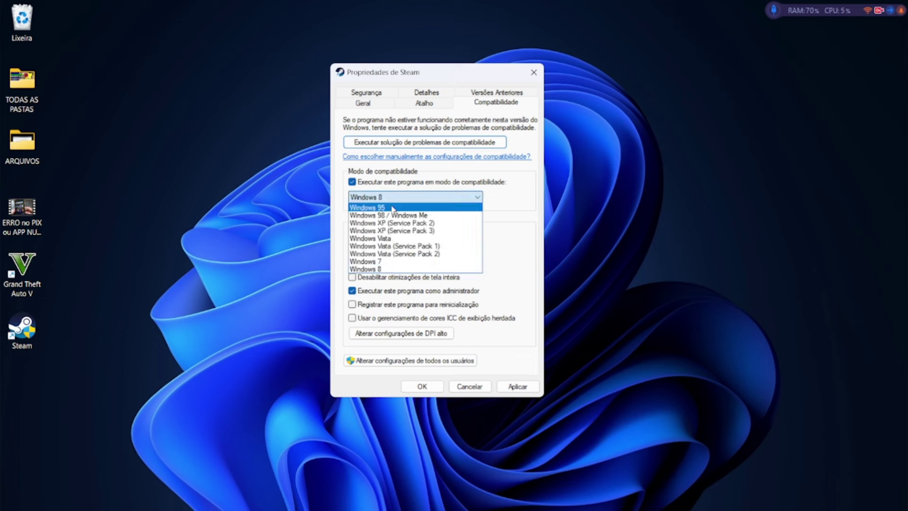
pyautogui.click(379, 261)
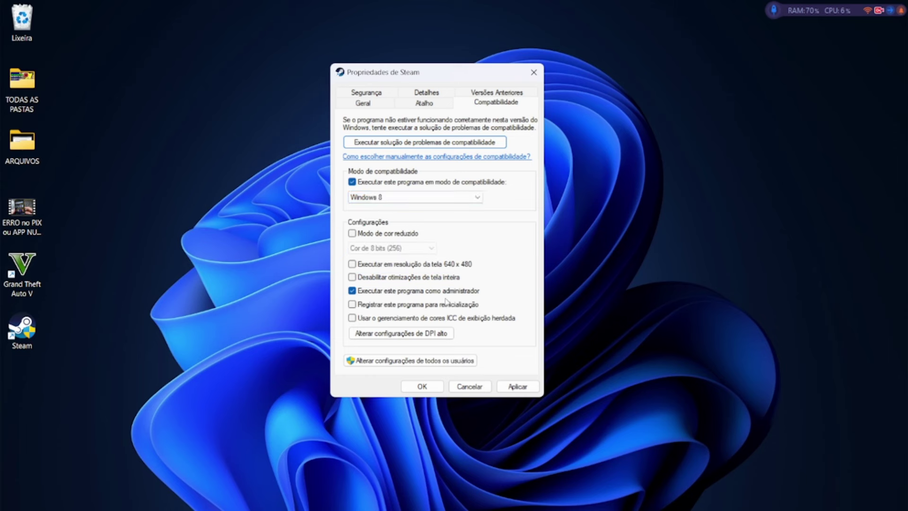
pyautogui.click(518, 387)
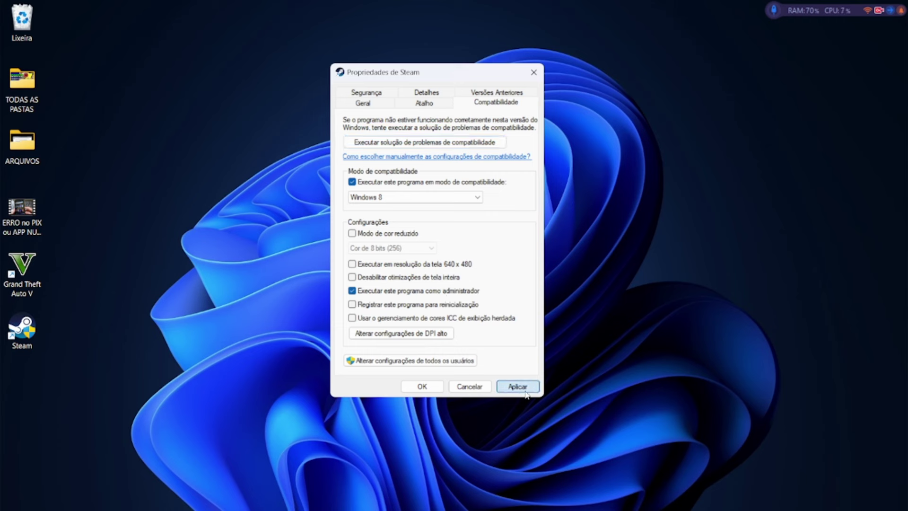
# Step: Confirm Steam's compatibility properties and open Limpeza de Disco for drive C:
pyautogui.click(431, 387)
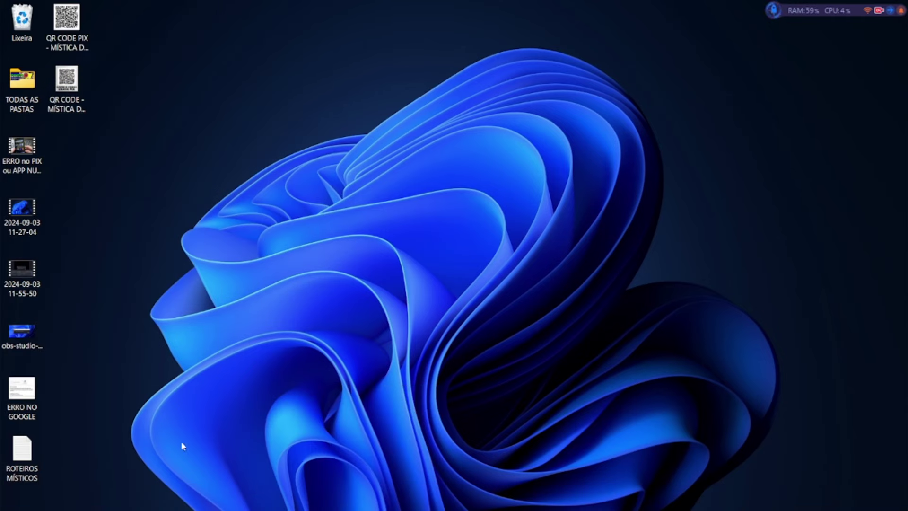
pyautogui.click(46, 496)
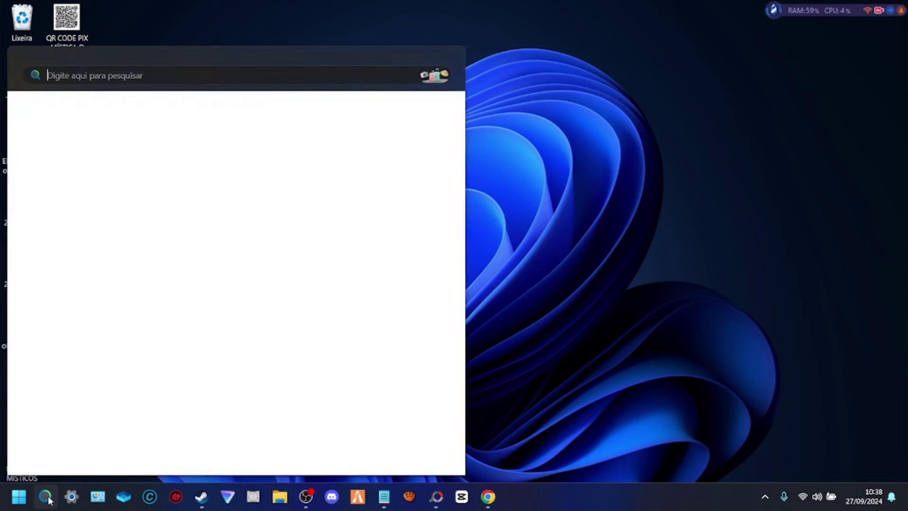
pyautogui.write('limpeza de Disco')
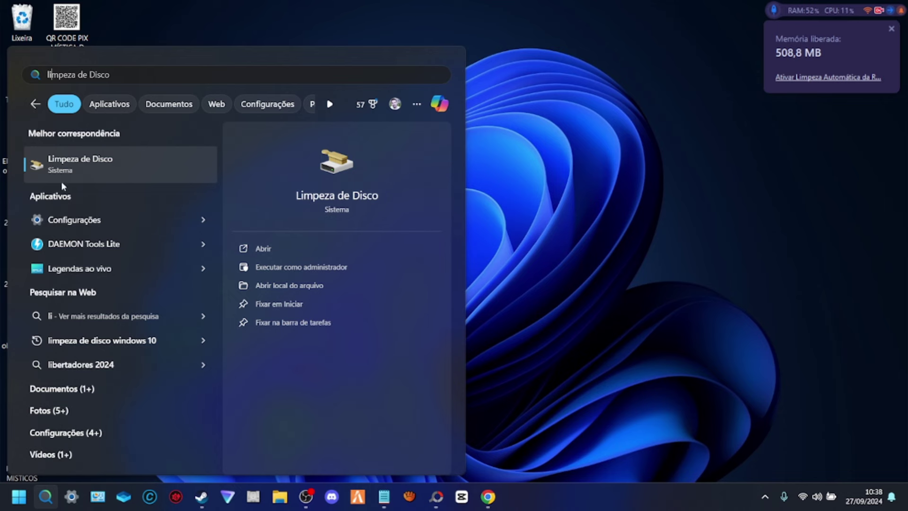
pyautogui.click(57, 170)
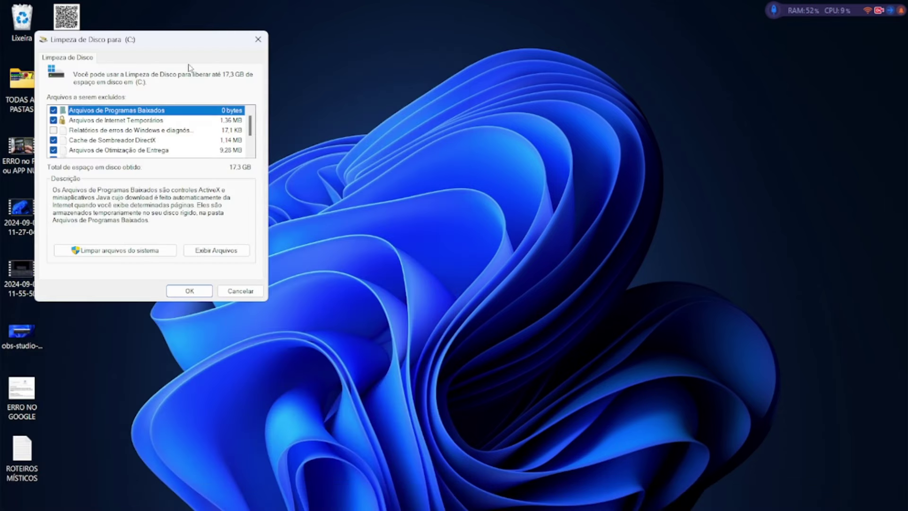
pyautogui.moveTo(171, 43); pyautogui.dragTo(461, 71)
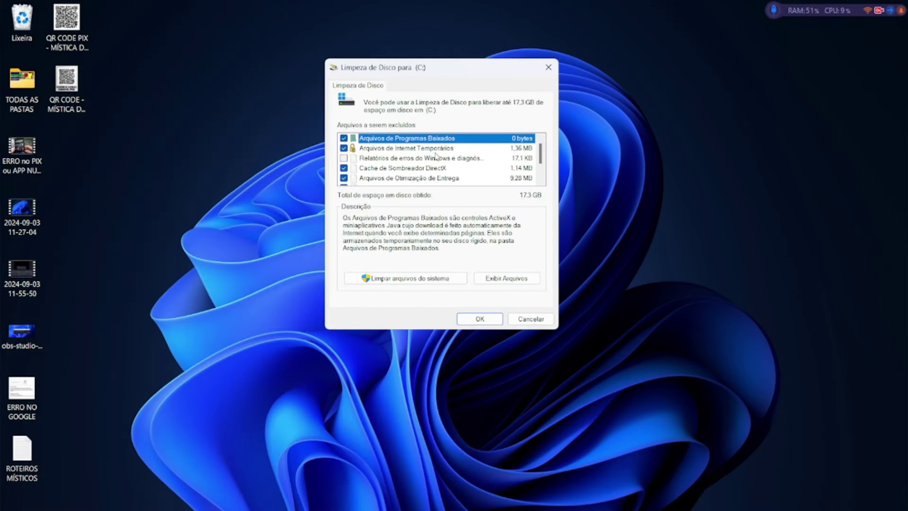
# Step: Include Relatórios de erros do Windows and every other category in the cleanup, and switch Limpeza de Disco to cleaning system files
pyautogui.scroll(-1, 349, 162)
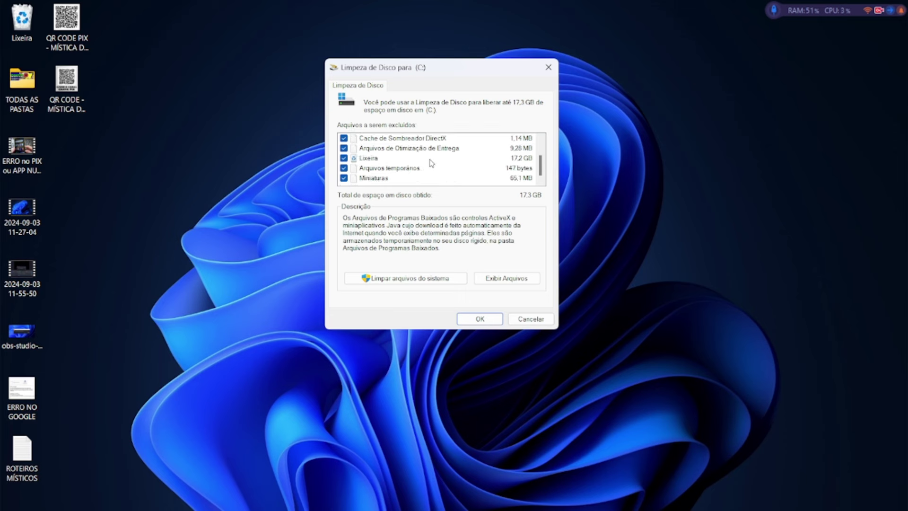
pyautogui.scroll(1, 369, 178)
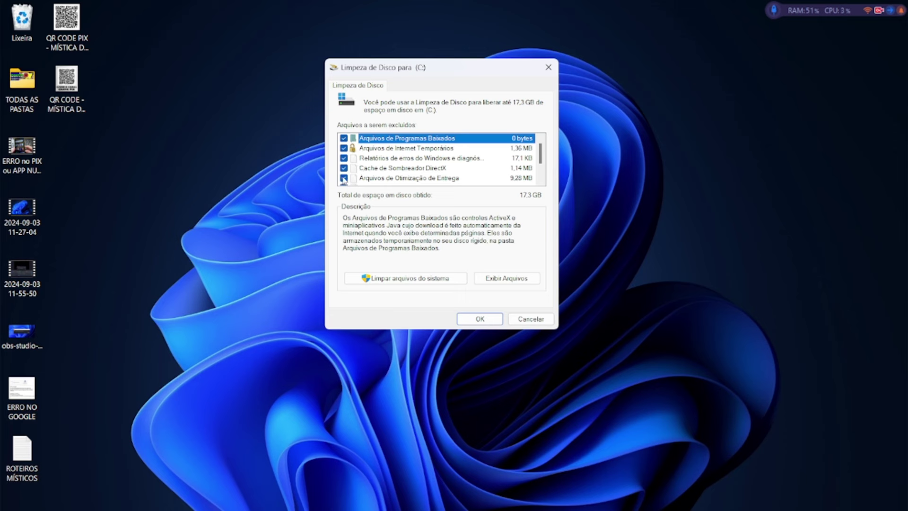
pyautogui.scroll(-1, 346, 182)
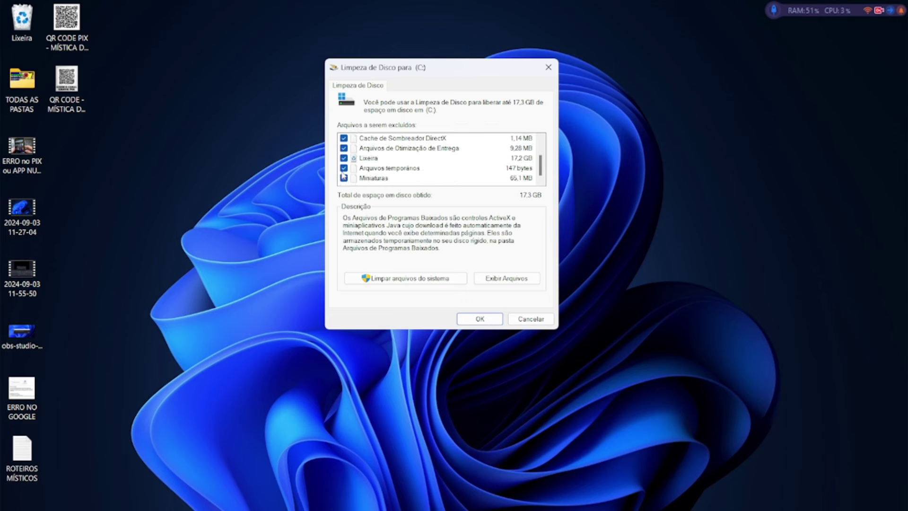
pyautogui.click(390, 280)
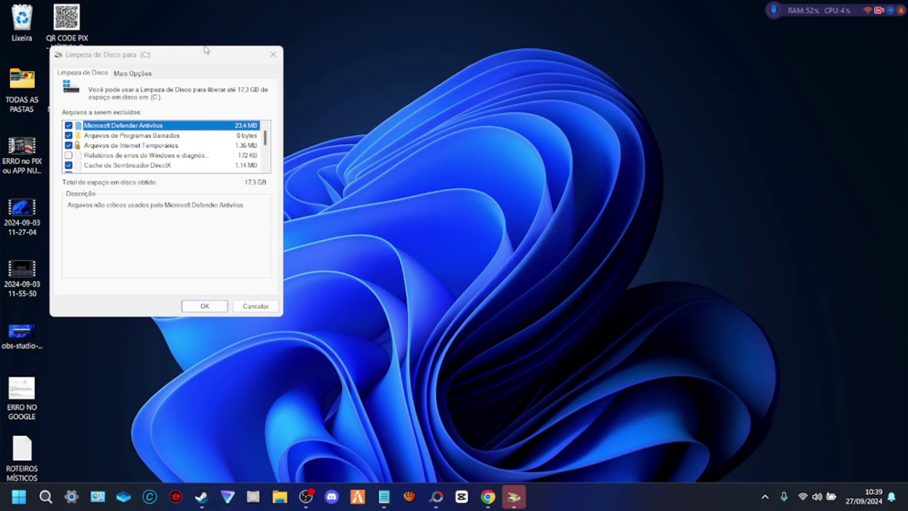
# Step: Mark every system file category for deletion, including Relatórios de erros do Windows, and run the permanent cleanup of drive C:
pyautogui.moveTo(447, 62); pyautogui.dragTo(494, 98)
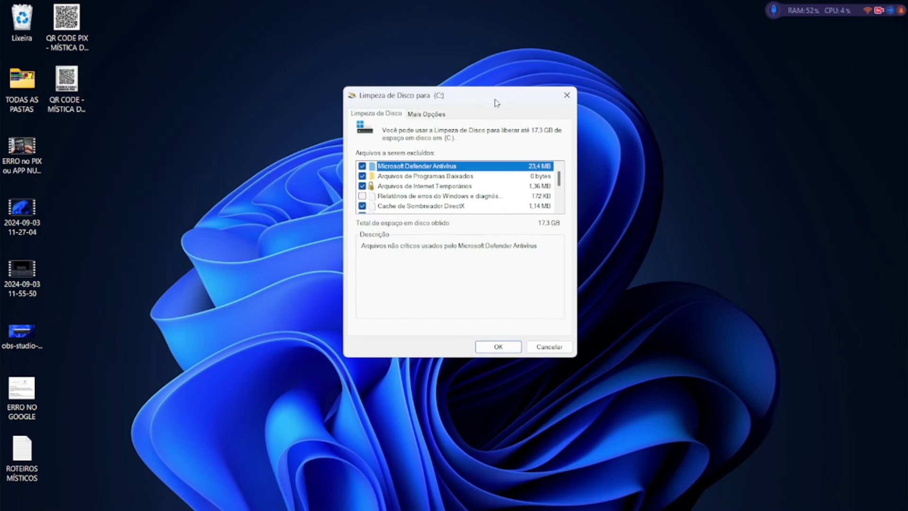
pyautogui.scroll(-1, 361, 203)
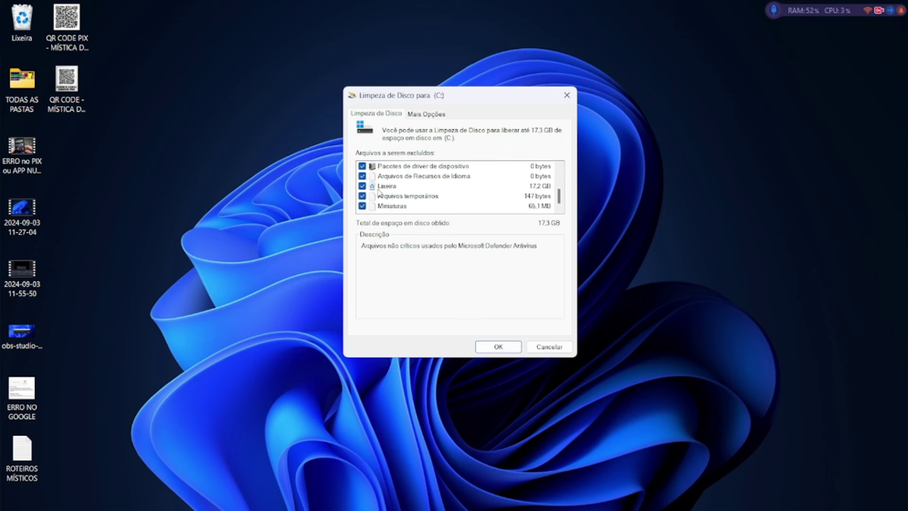
pyautogui.scroll(1, 381, 194)
pyautogui.click(496, 348)
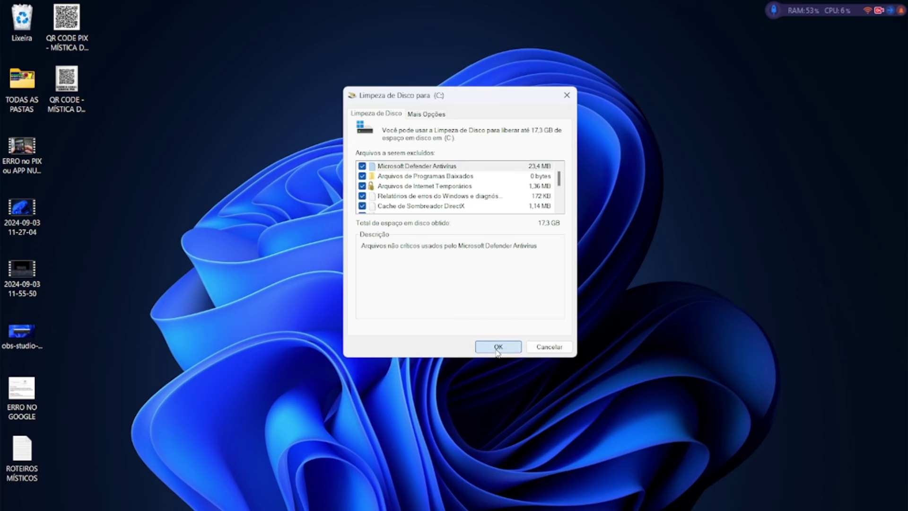
pyautogui.click(450, 270)
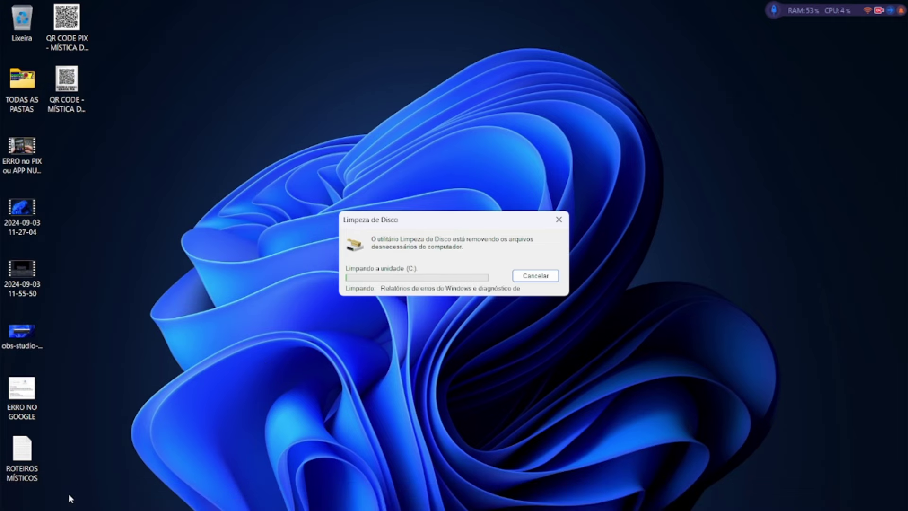
# Step: Open Desfragmentar e Otimizar Unidades, optimize drive C: and minimize the tool
pyautogui.click(45, 496)
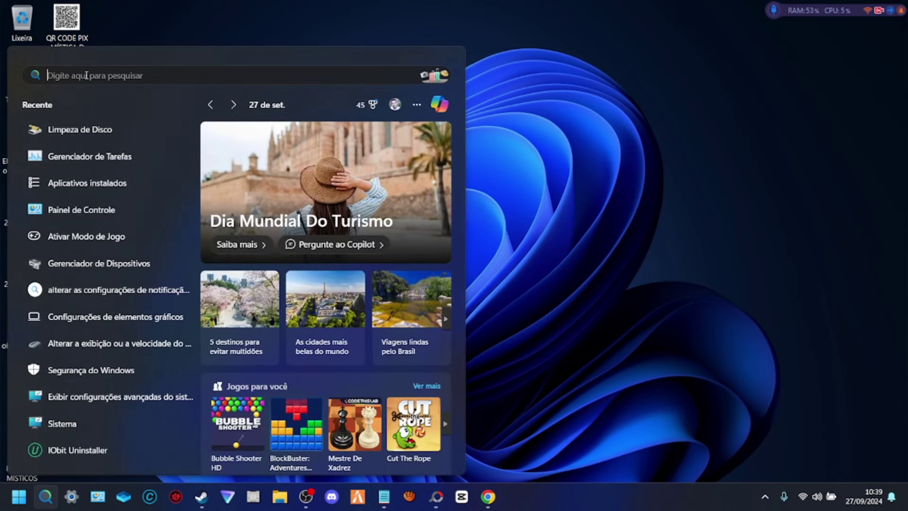
pyautogui.write('des')
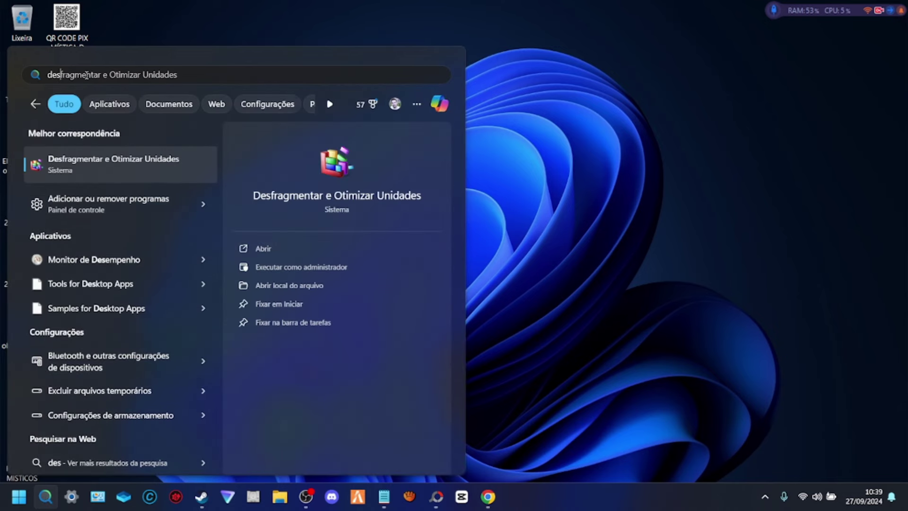
pyautogui.click(80, 163)
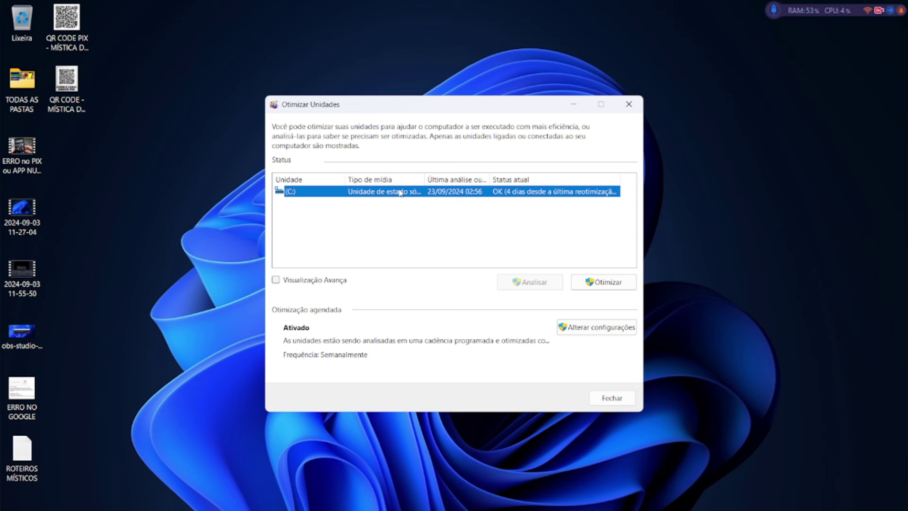
pyautogui.click(605, 283)
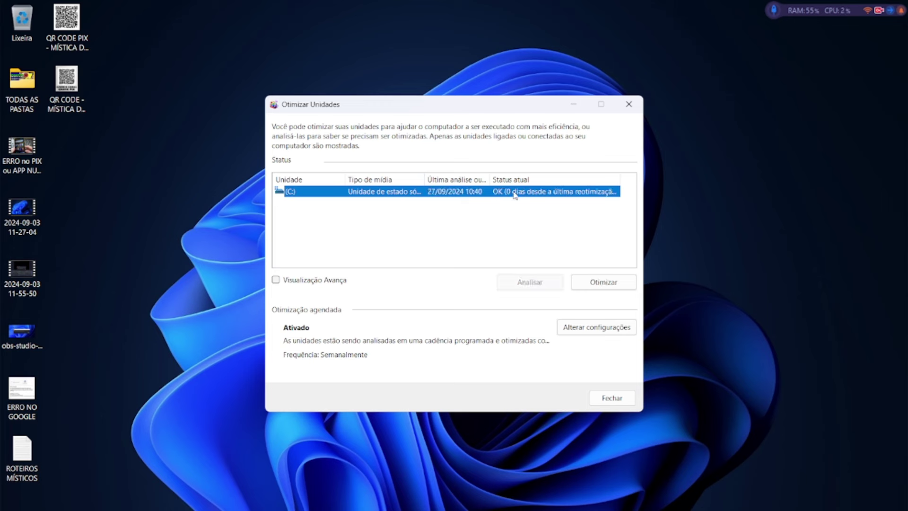
pyautogui.click(573, 106)
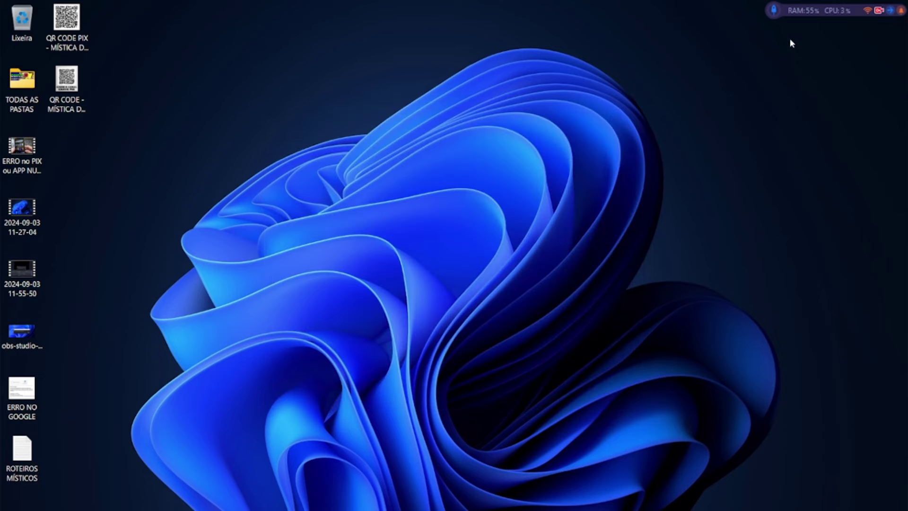
# Step: Free up RAM with the desktop performance monitor and dismiss its notice
pyautogui.click(774, 9)
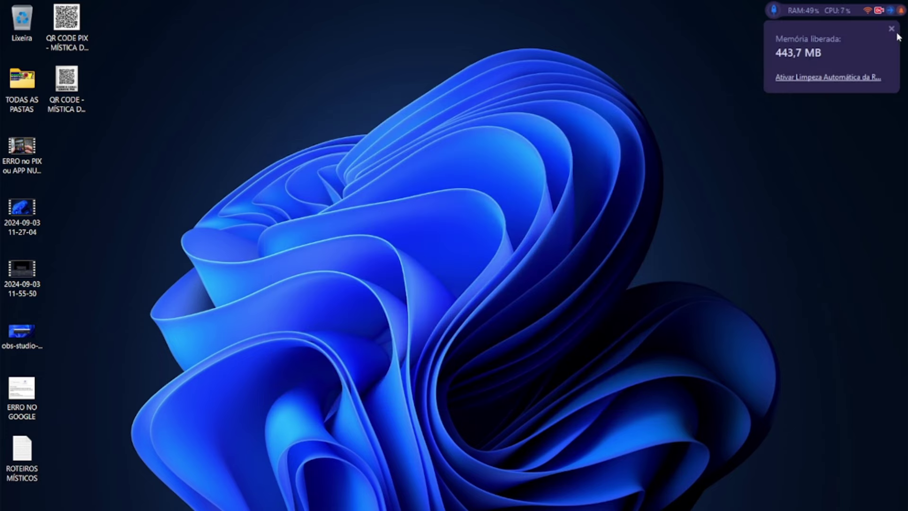
pyautogui.click(892, 29)
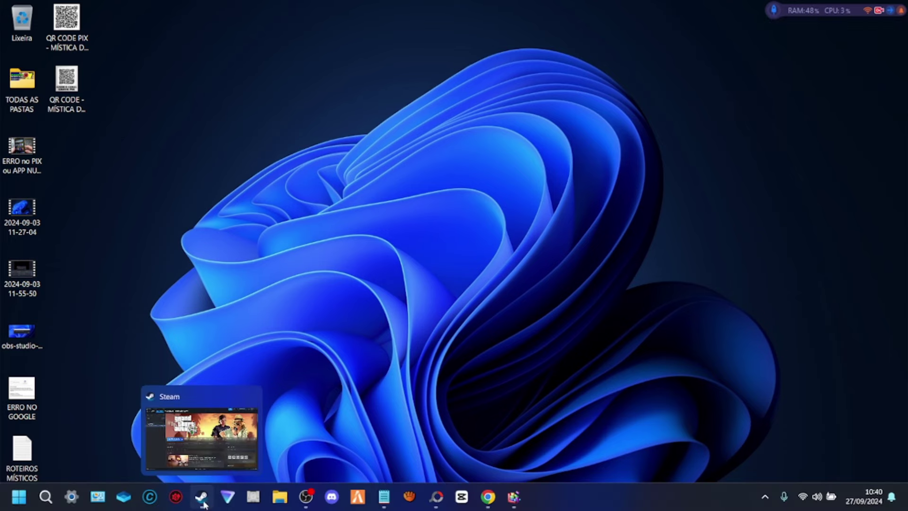
# Step: Switch to Steam, open Grand Theft Auto V in the library and start its pending update
pyautogui.click(203, 502)
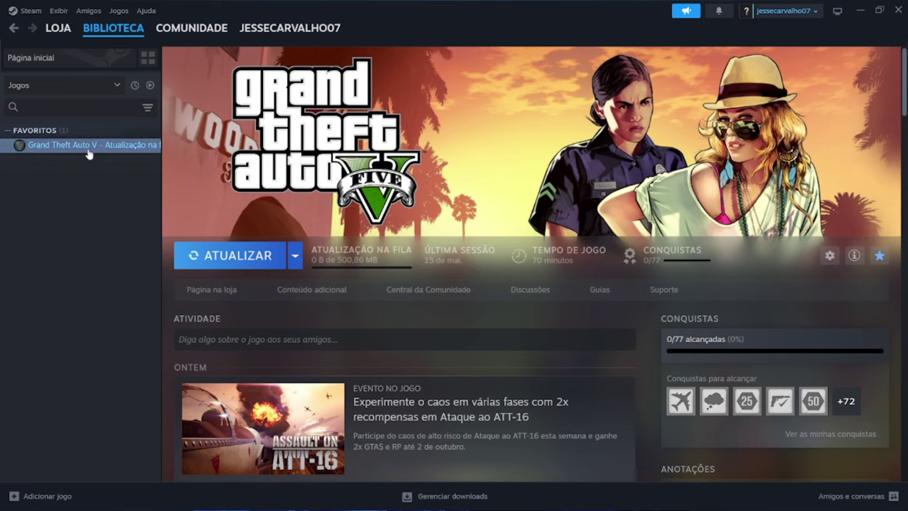
pyautogui.moveTo(109, 28)
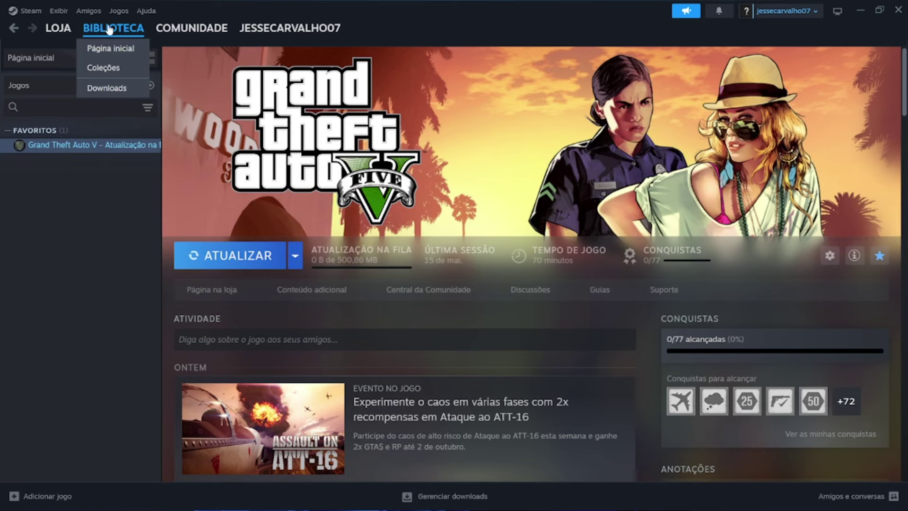
pyautogui.click(110, 30)
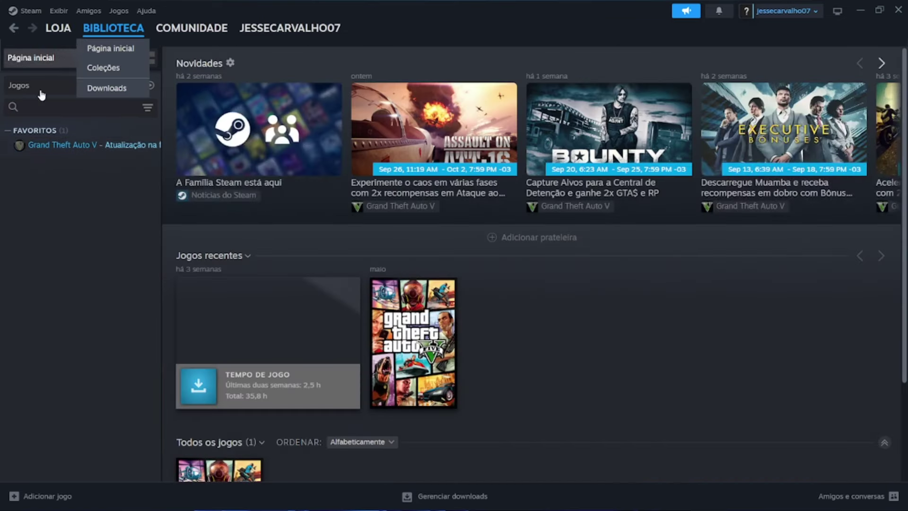
pyautogui.click(68, 148)
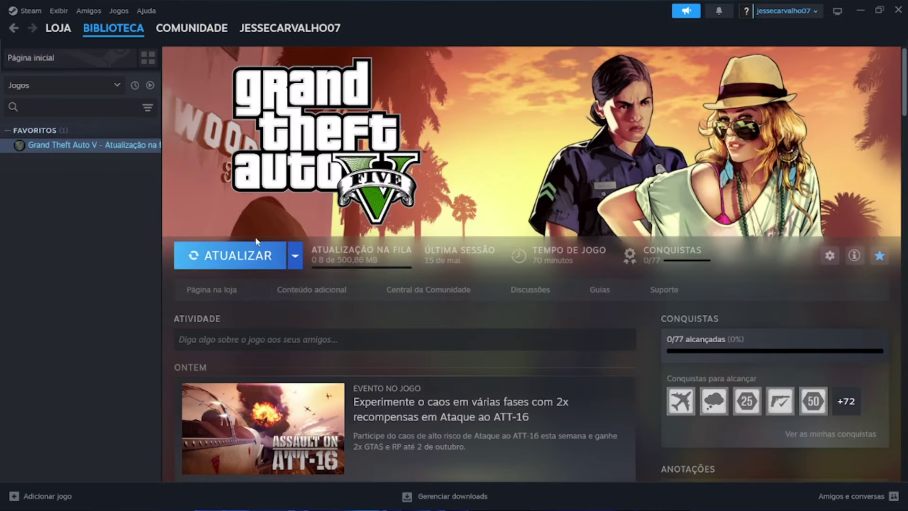
pyautogui.click(294, 257)
pyautogui.click(169, 279)
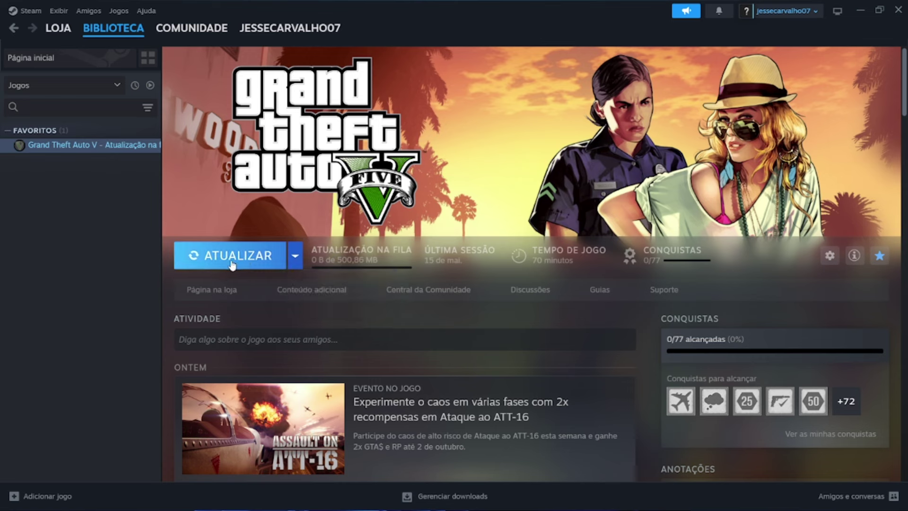
pyautogui.click(228, 264)
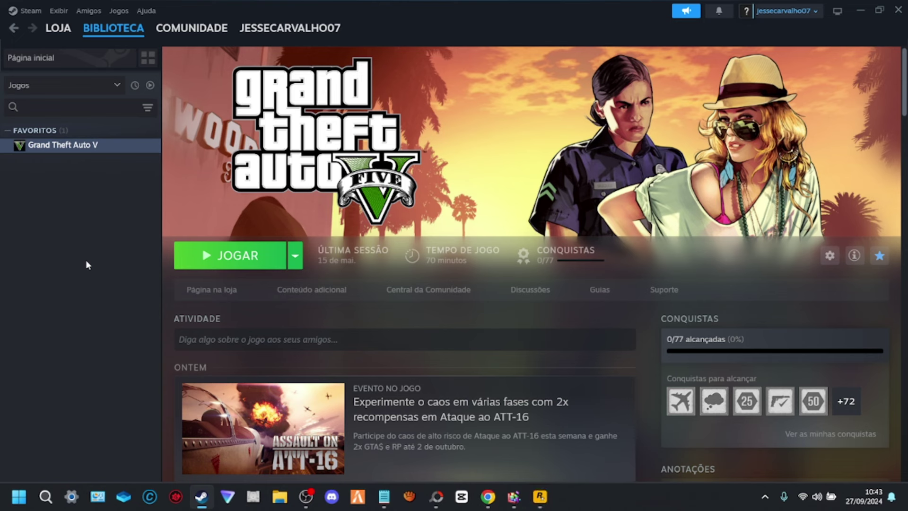
# Step: Look through Grand Theft Auto V's management options for Desinstalar and dismiss them without uninstalling the game
pyautogui.rightClick(74, 146)
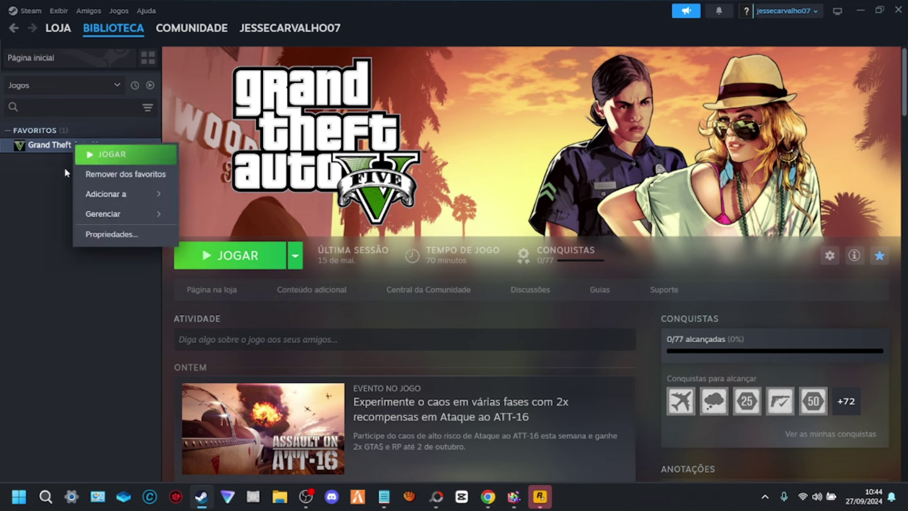
pyautogui.click(48, 148)
pyautogui.rightClick(49, 147)
pyautogui.moveTo(91, 214)
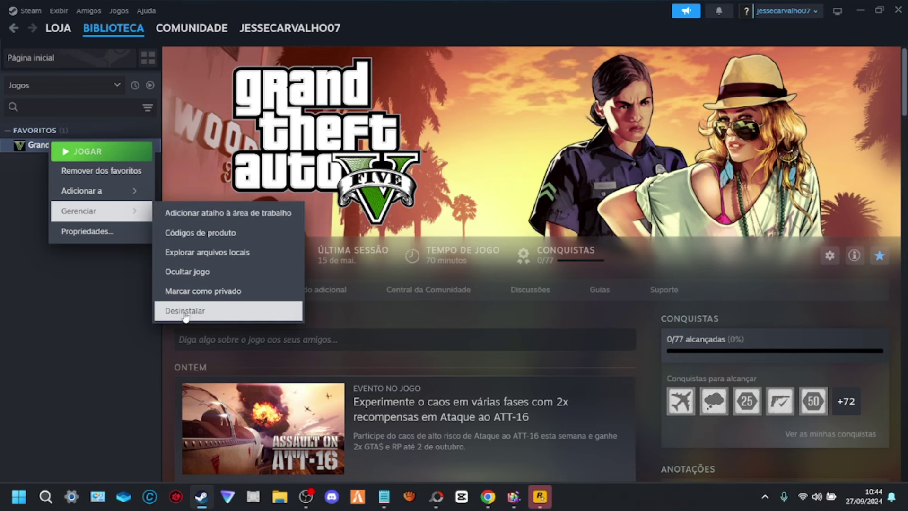
pyautogui.click(52, 322)
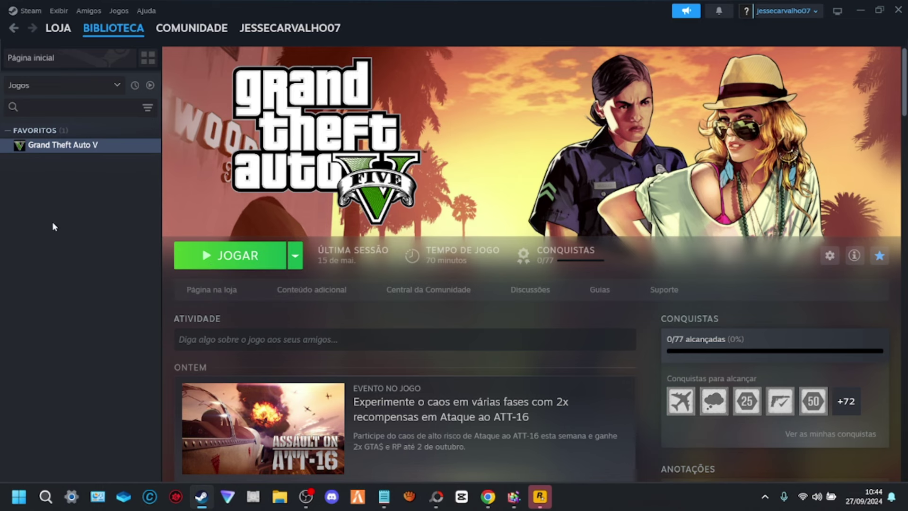
# Step: Bring up the Rockstar Games Launcher, minimize Steam and dismiss the VPN notice
pyautogui.moveTo(112, 38)
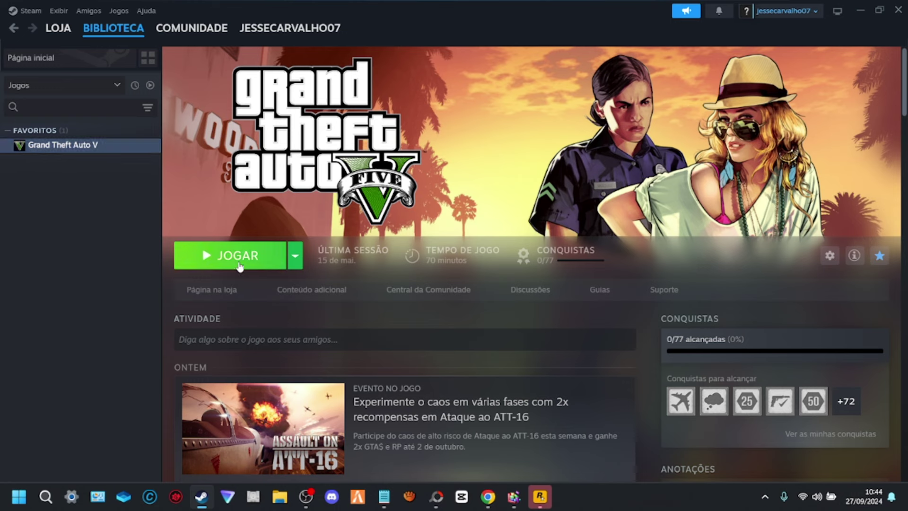
pyautogui.moveTo(542, 508)
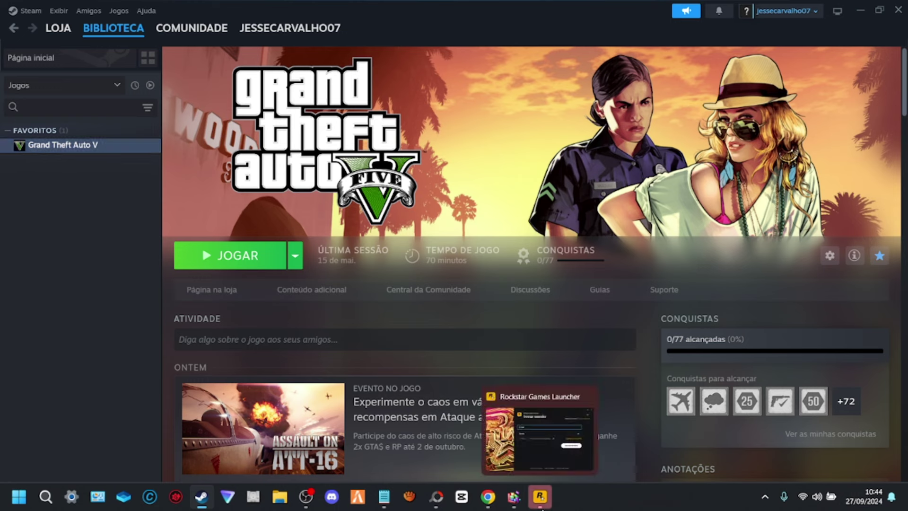
pyautogui.click(540, 505)
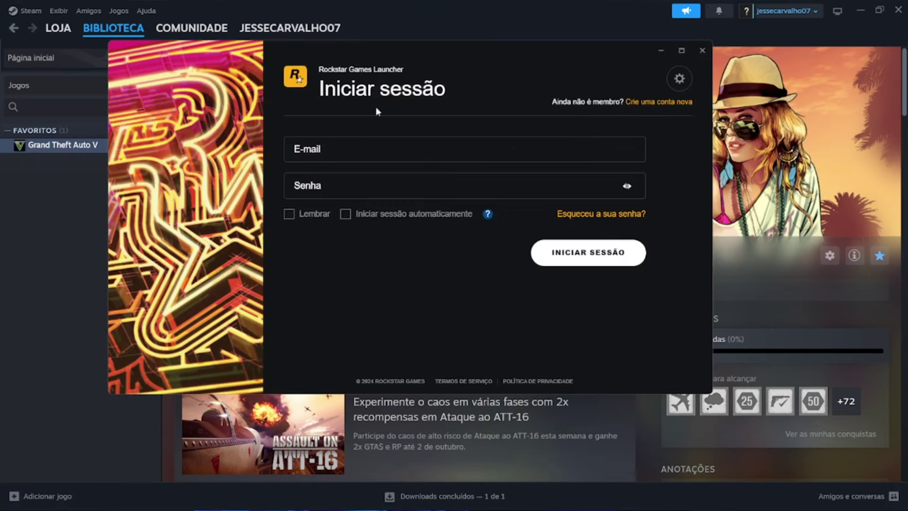
pyautogui.click(861, 10)
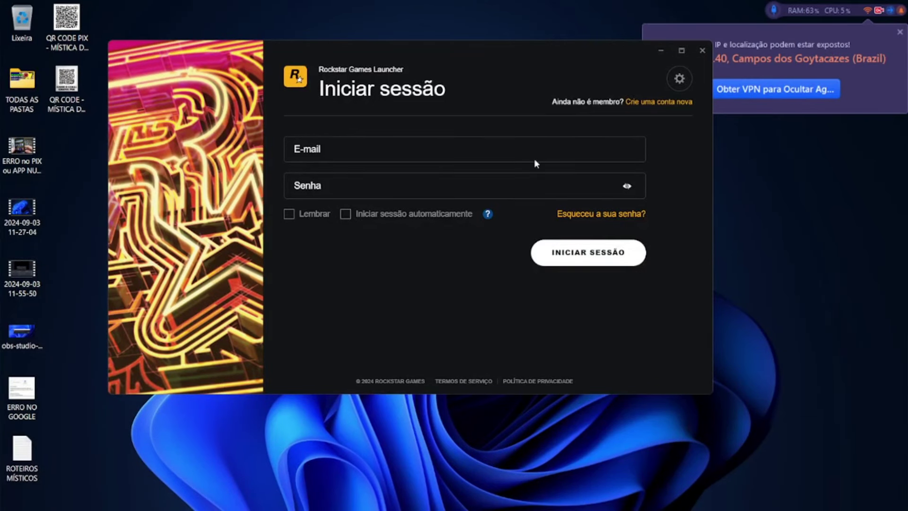
pyautogui.click(900, 32)
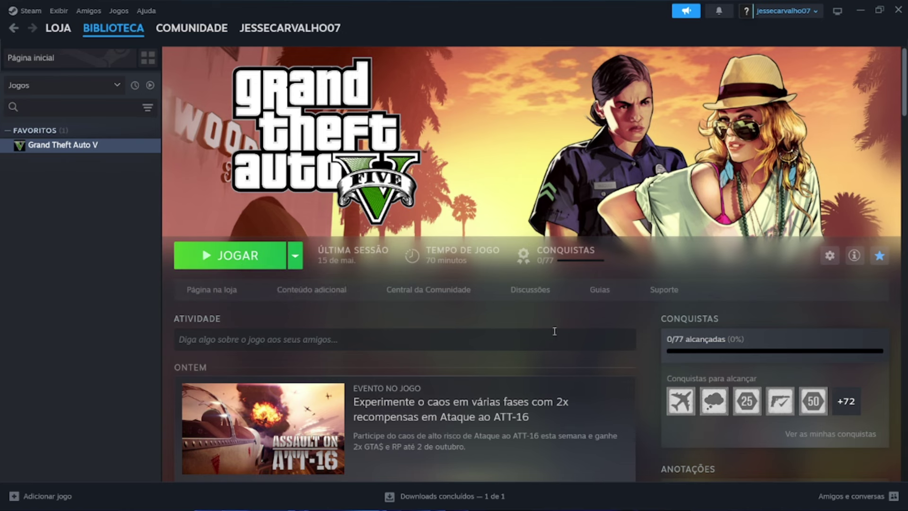
pyautogui.click(671, 293)
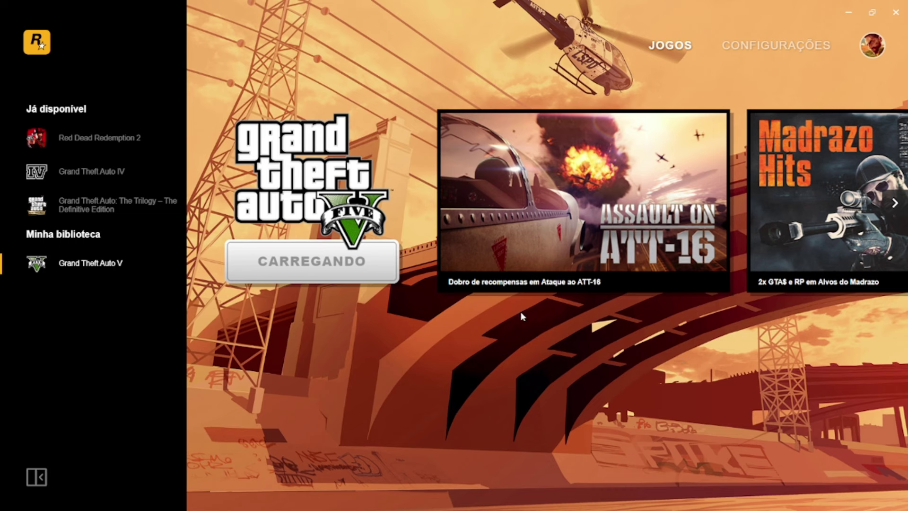
# Step: Minimize the Rockstar Games Launcher, select the Exame geral scan type in the Microsoft malicious software removal tool and cancel the tool
pyautogui.click(849, 12)
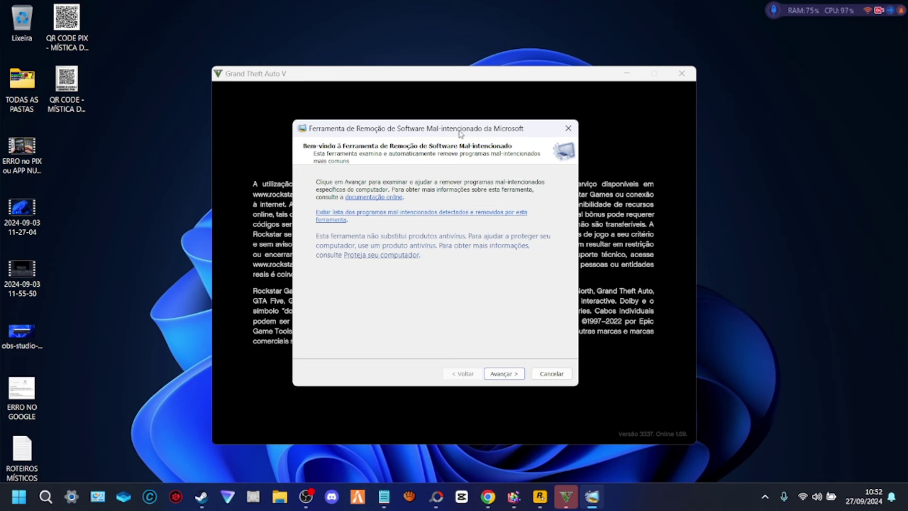
pyautogui.click(502, 373)
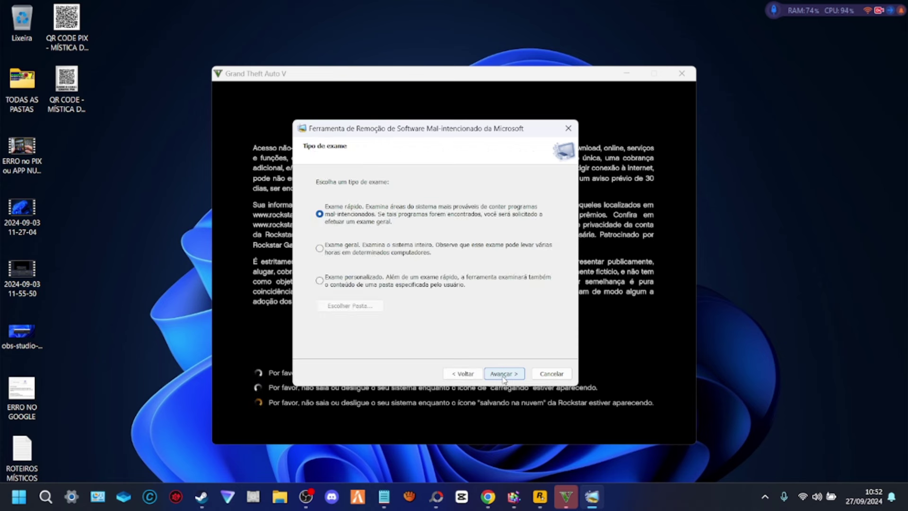
pyautogui.click(321, 248)
pyautogui.click(550, 374)
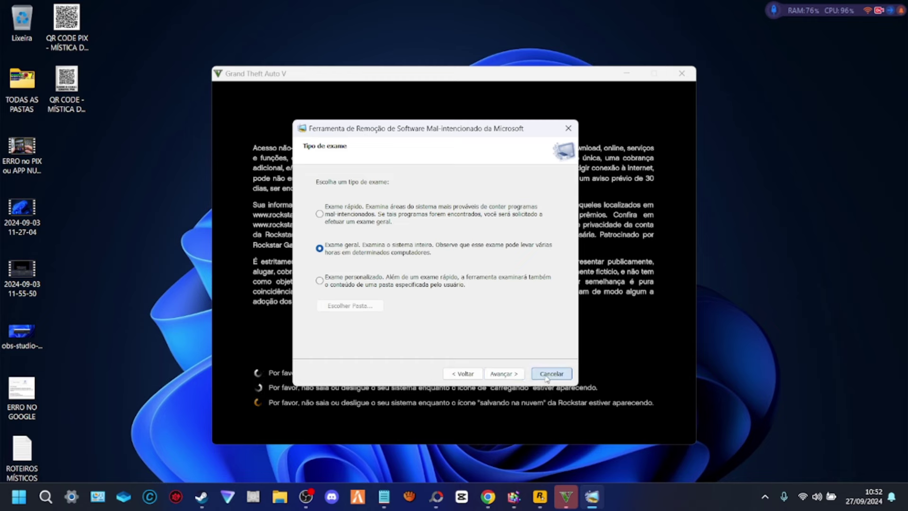
pyautogui.click(765, 497)
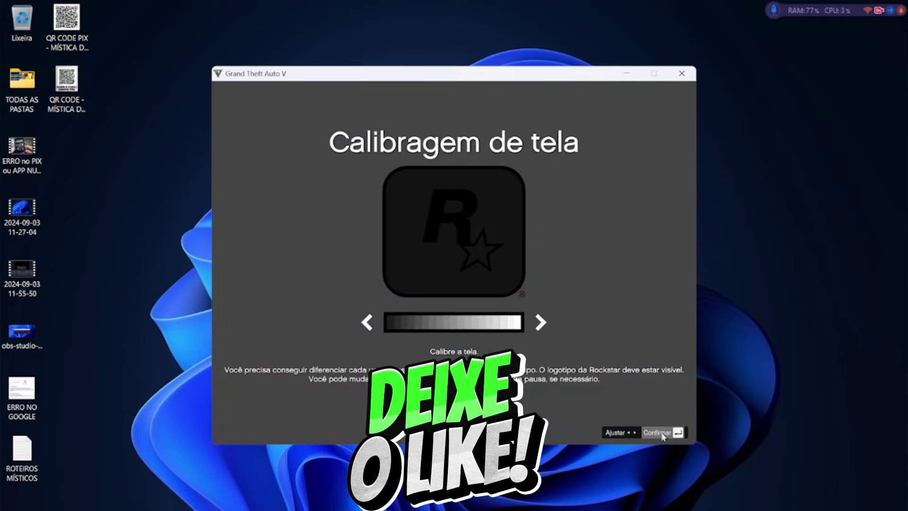
# Step: Confirm Grand Theft Auto V's screen calibration and enter Modo História
pyautogui.click(663, 432)
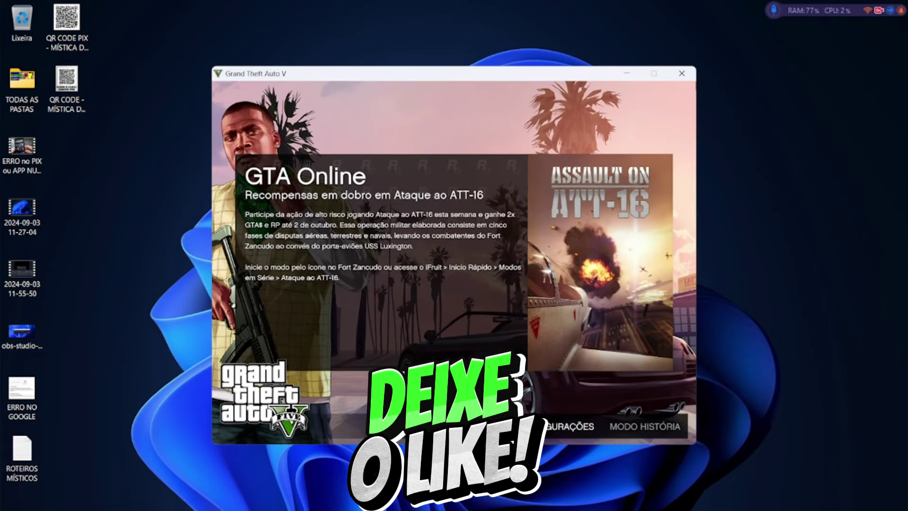
pyautogui.press('Return')
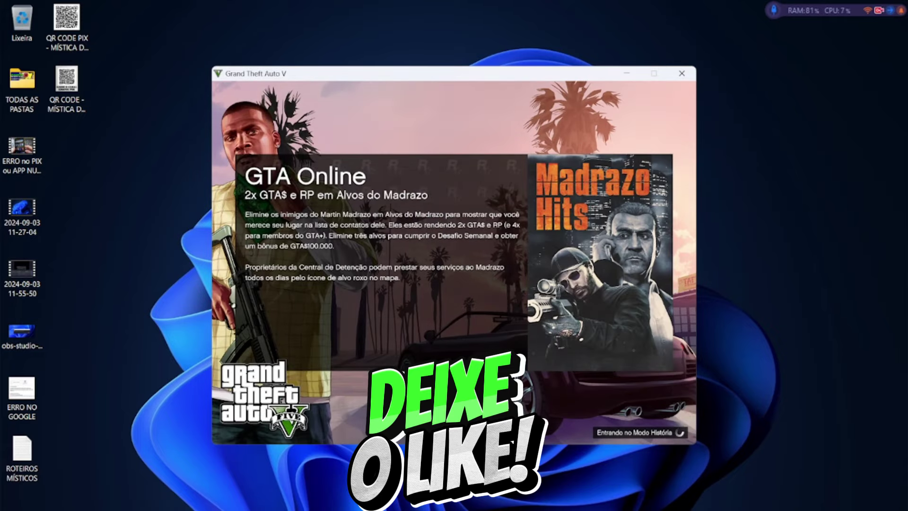